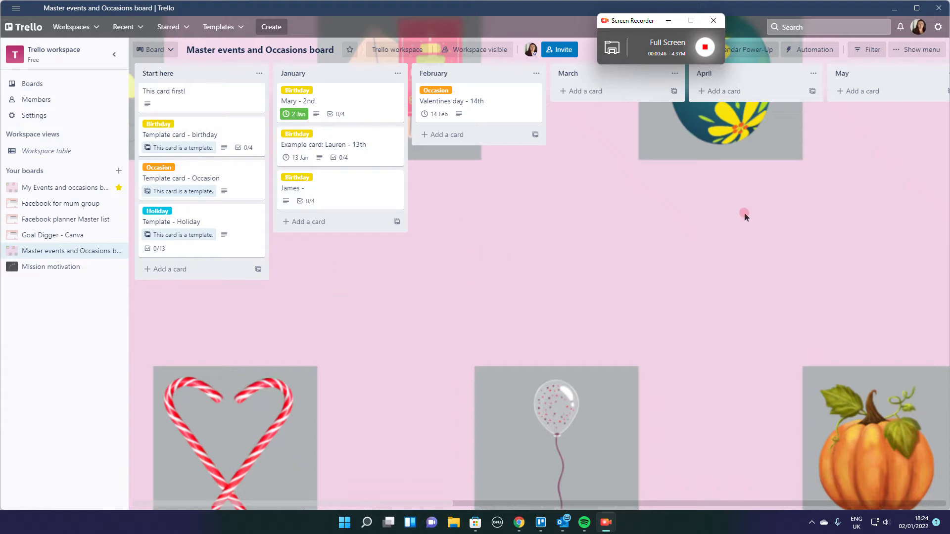
- Review the options for copying the Master events and Occasions board, and return to the board without copying it
click(921, 50)
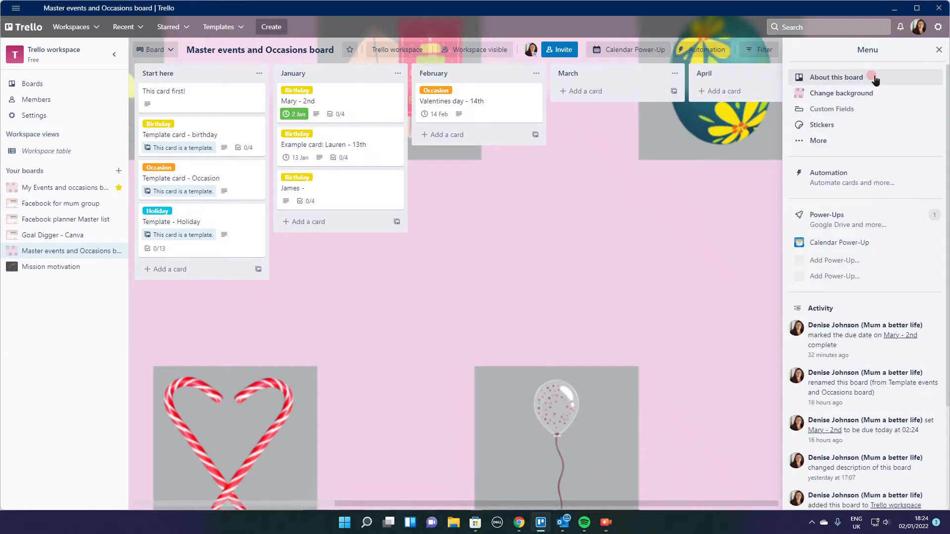
click(889, 142)
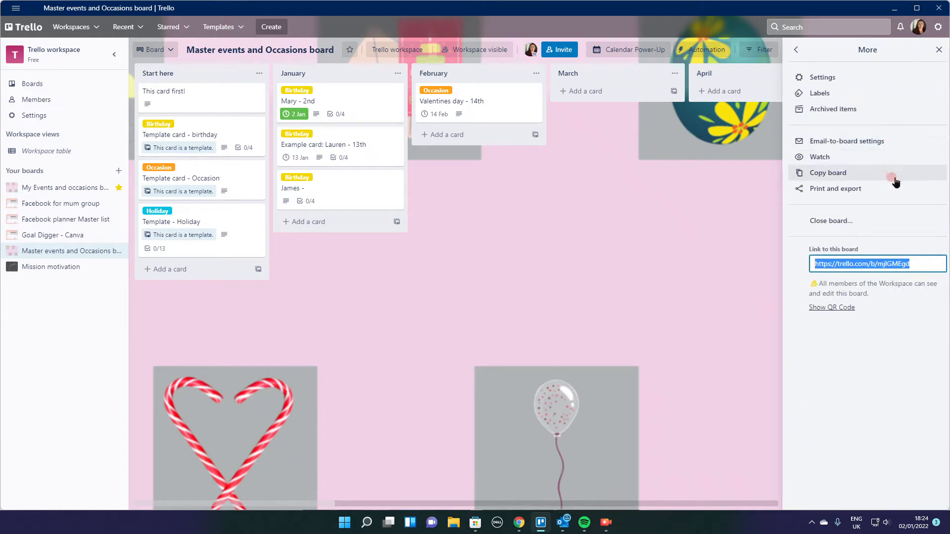
click(829, 173)
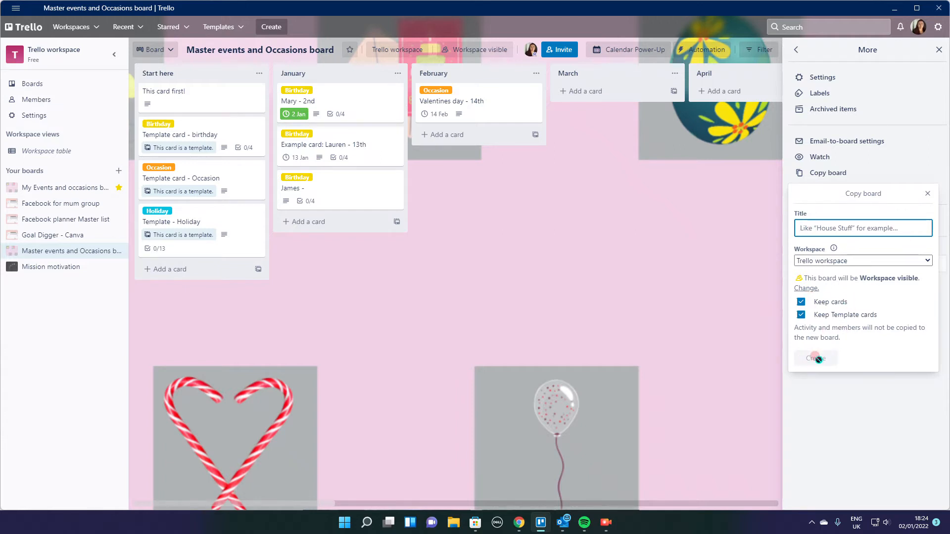
click(927, 193)
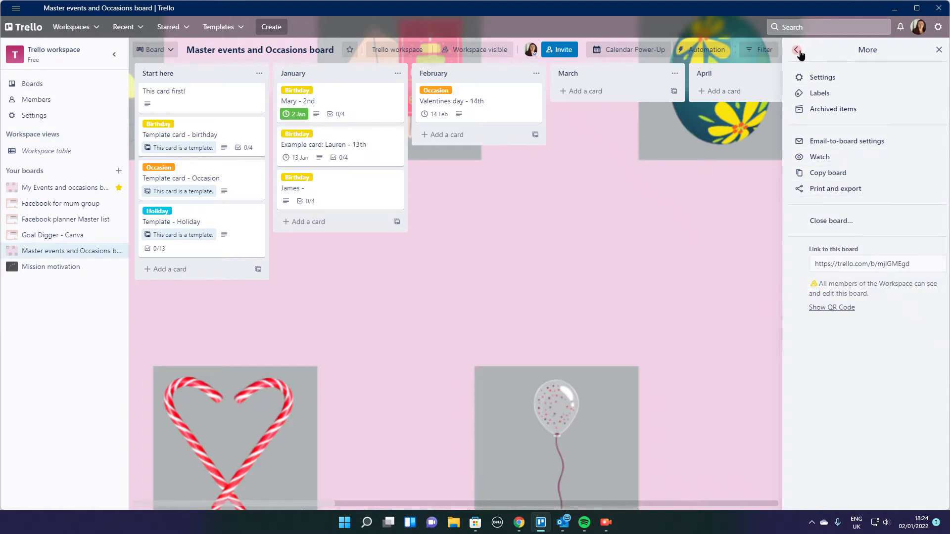
click(797, 49)
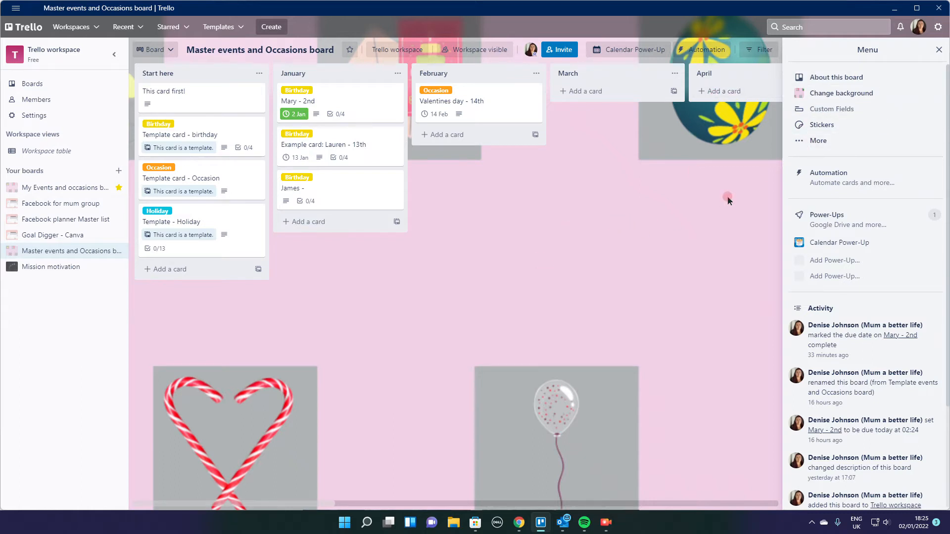
click(939, 50)
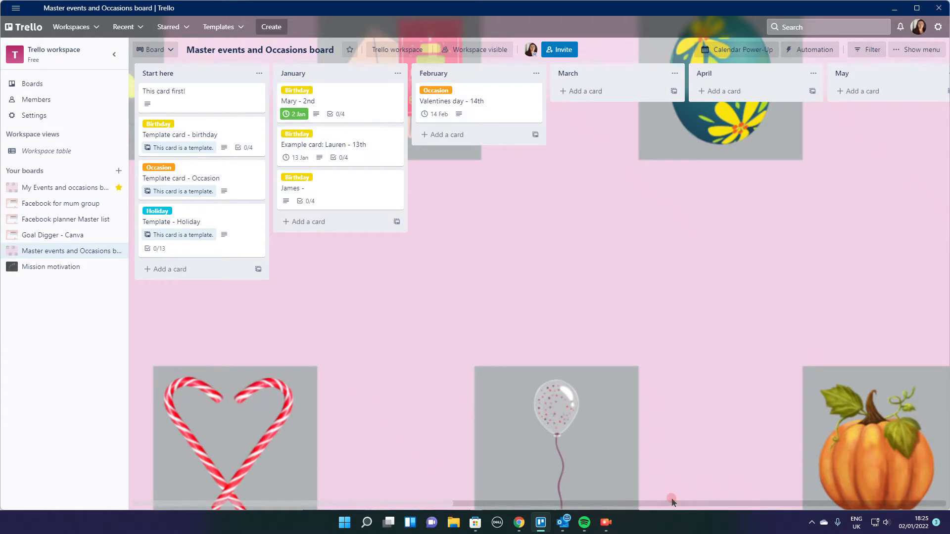
- Look through the board's lists as far as Christmas! and read the "This card first!" card in the Start here list
drag(418, 503, 728, 485)
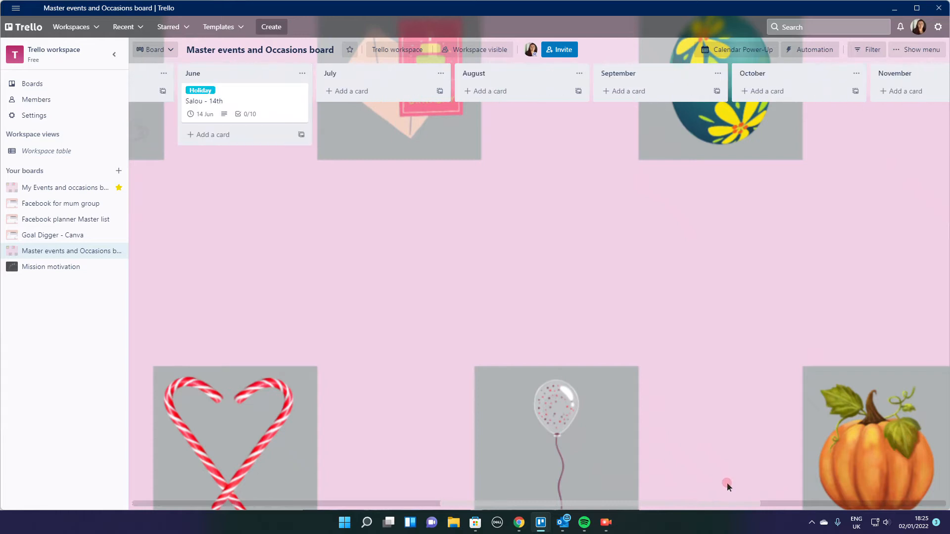
drag(381, 505, 836, 480)
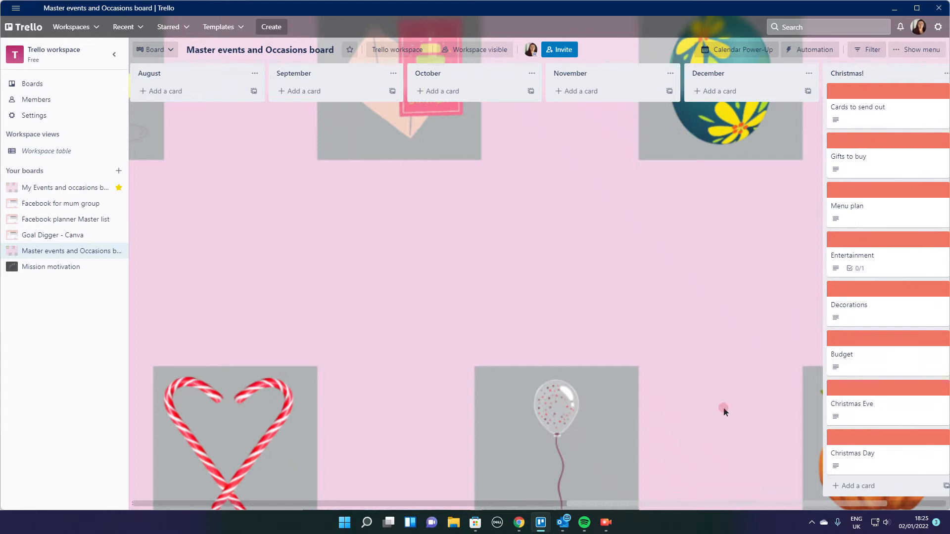
drag(584, 504, 153, 482)
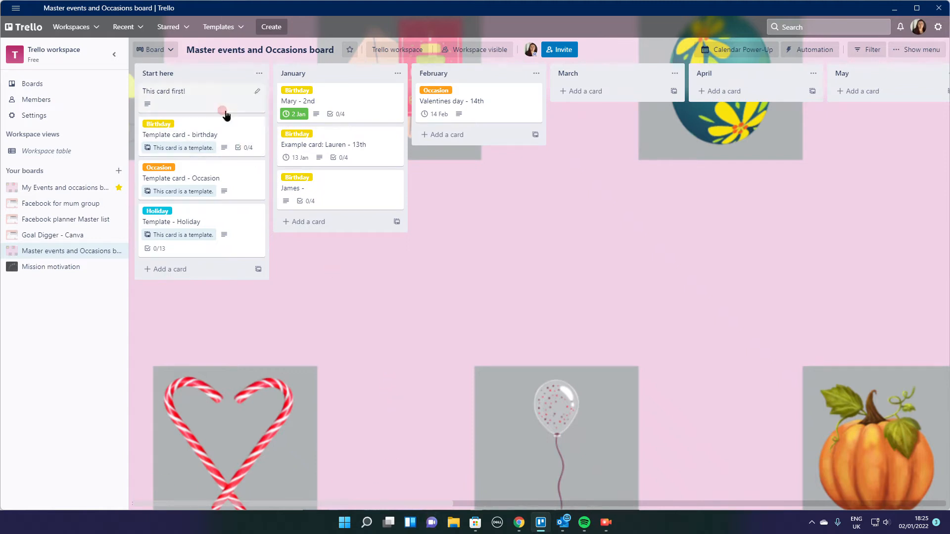
click(173, 114)
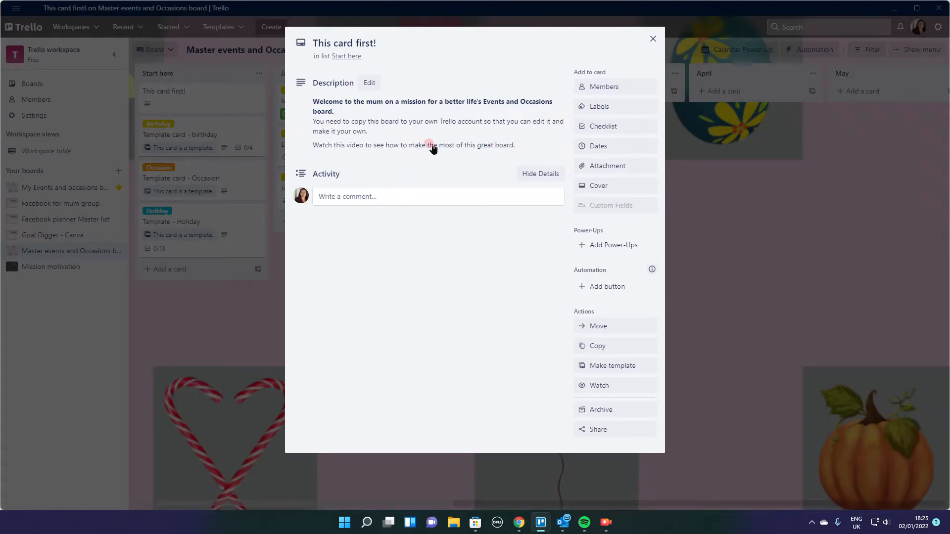
click(653, 39)
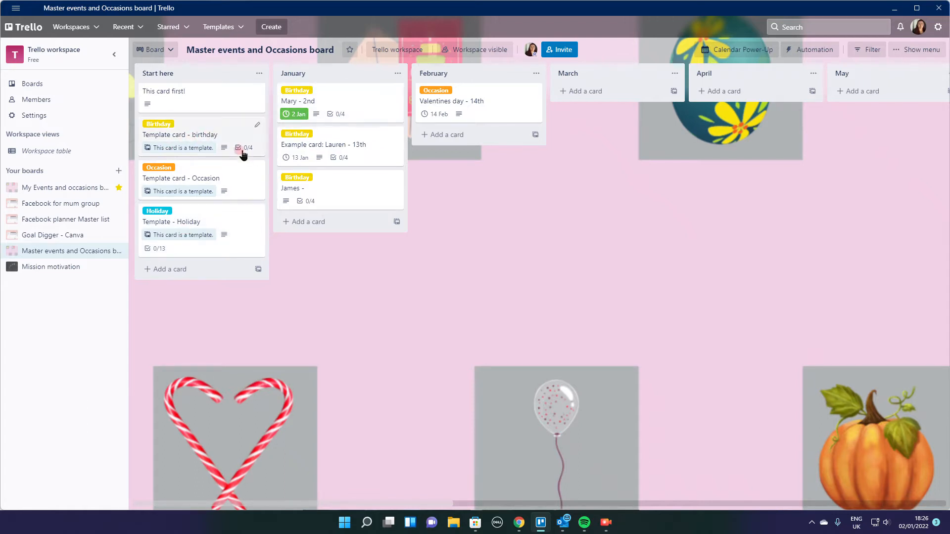
- Copy the birthday template card into the January list, titled with the person's first name and keeping its checklist and label
click(221, 136)
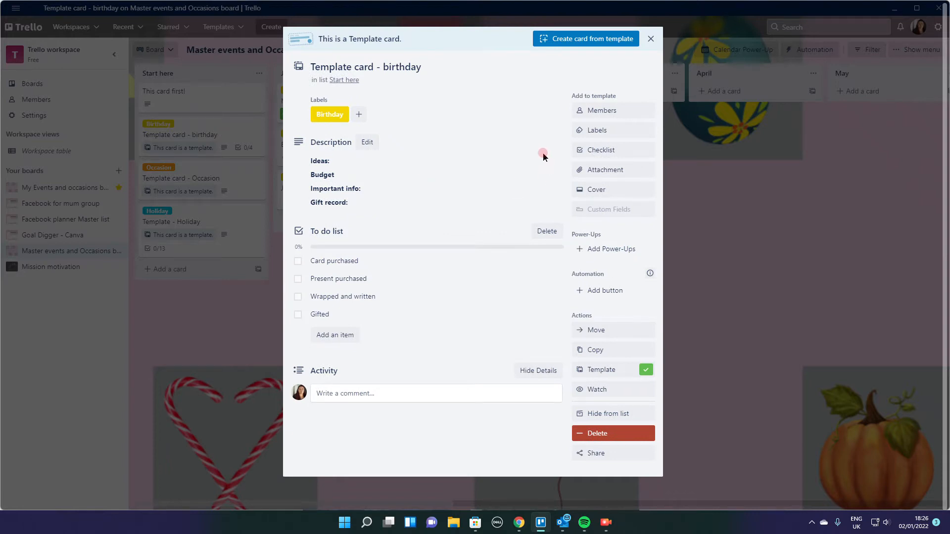
click(597, 350)
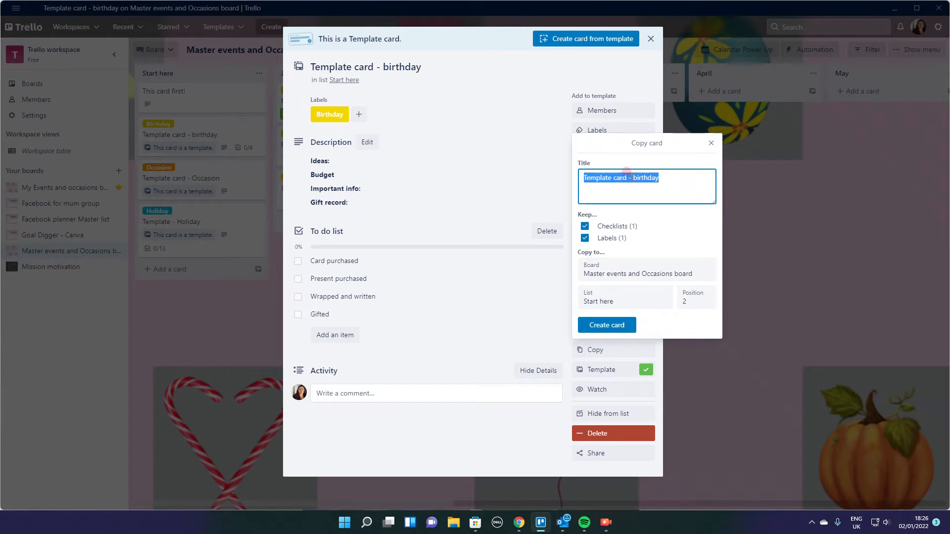
text(Mark)
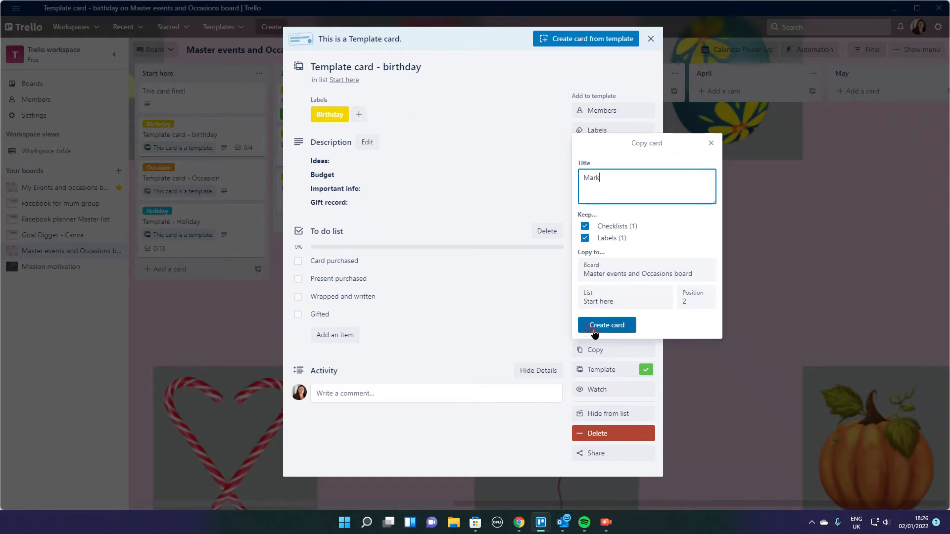
click(607, 274)
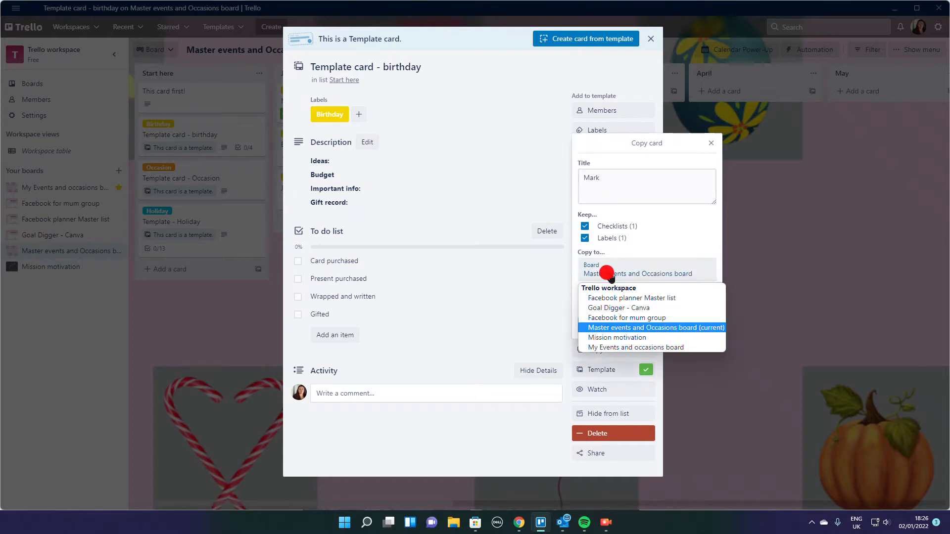
click(607, 274)
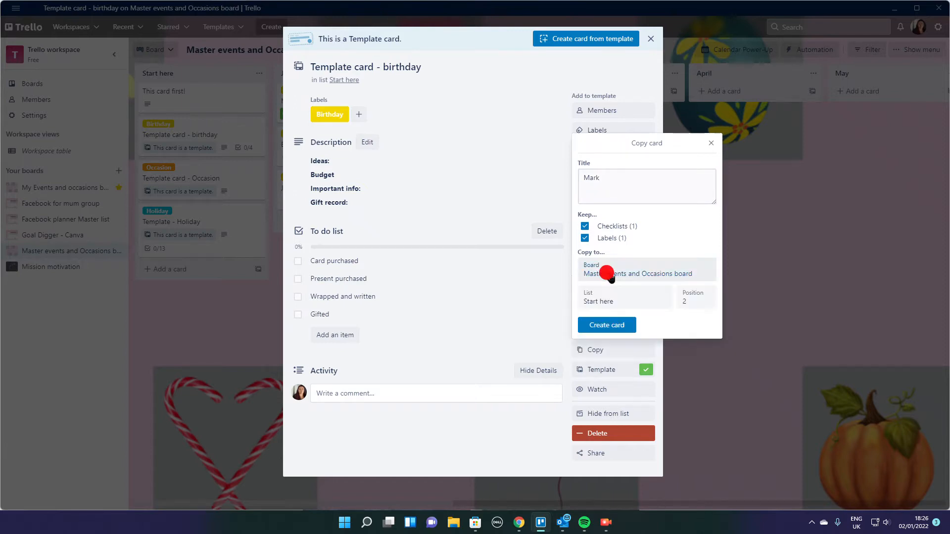
click(608, 303)
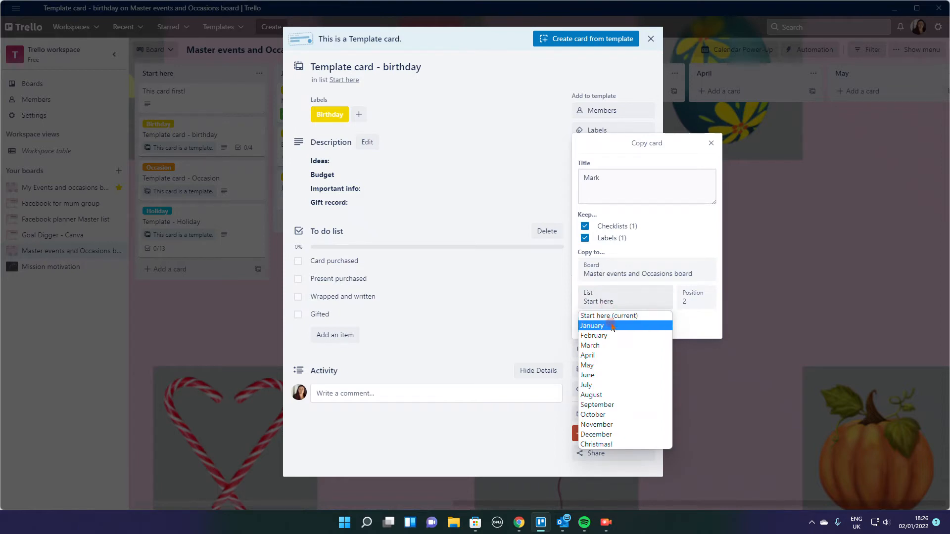
click(613, 326)
click(594, 326)
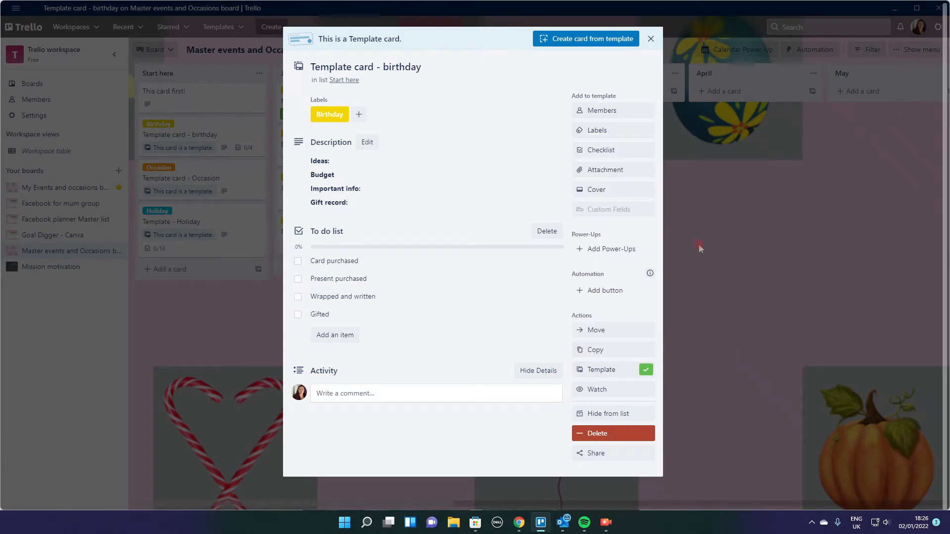
click(650, 38)
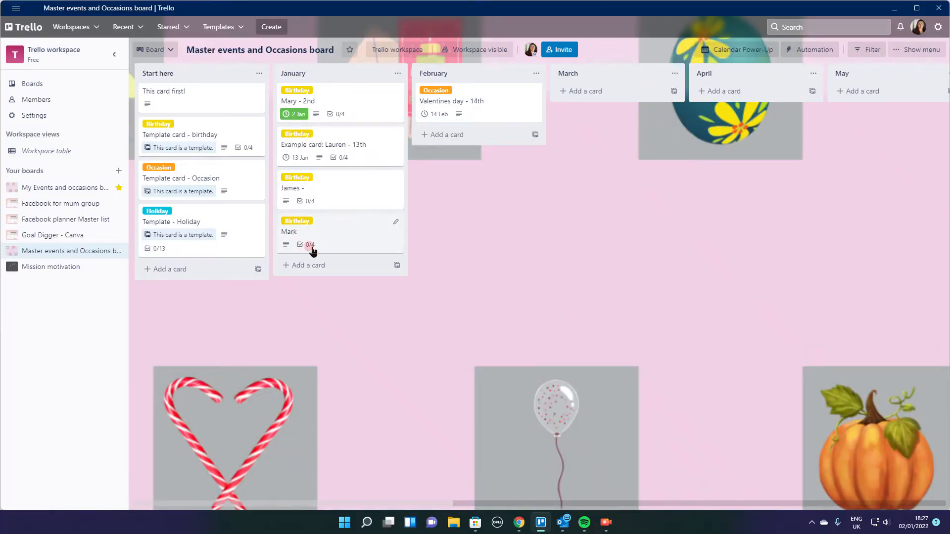
- Add "22nd" after the name in the title of the new birthday card in January
click(344, 241)
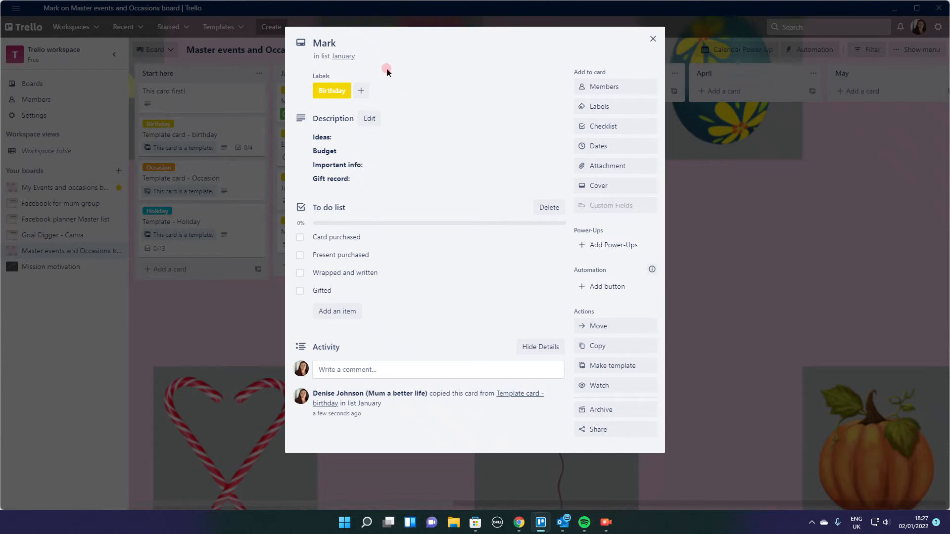
click(346, 38)
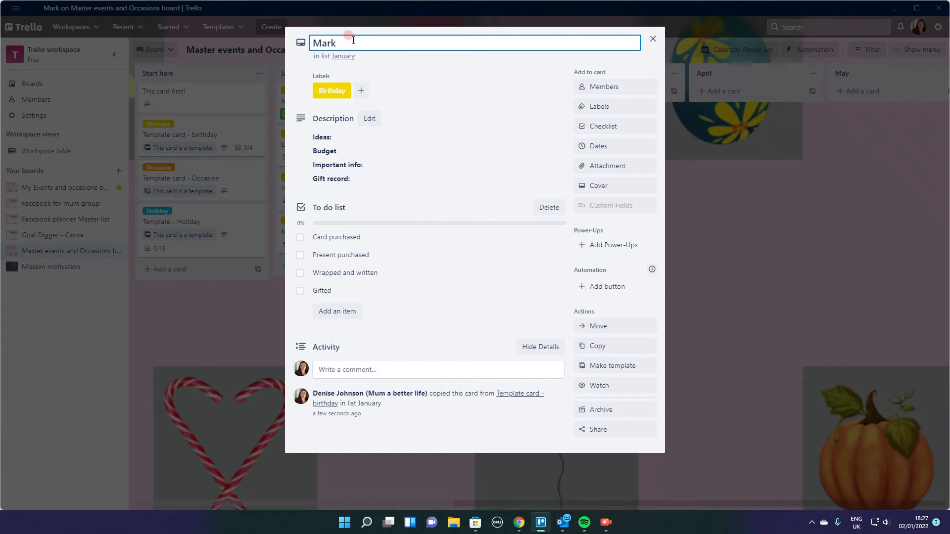
text(22nd)
click(451, 102)
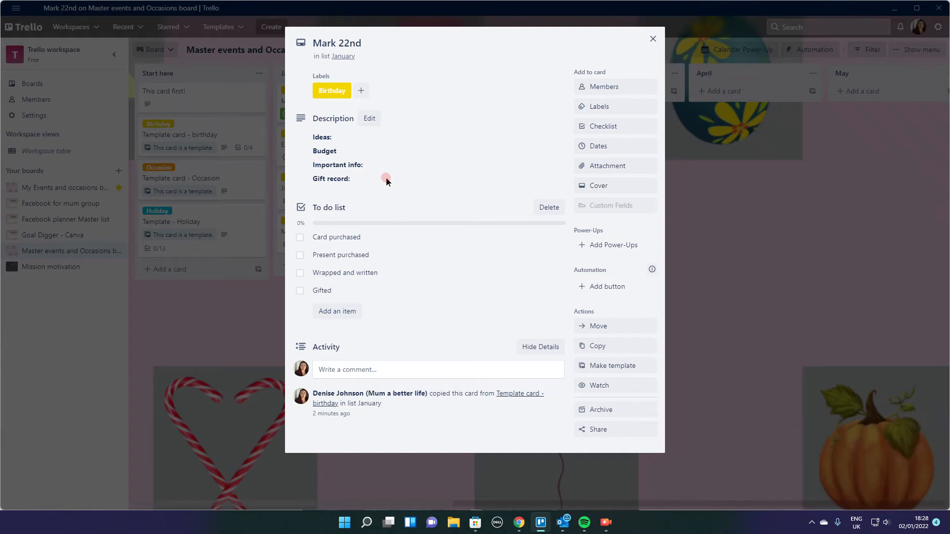
- In the card's description, enter "Star wars slippers." after Ideas and "£20" after Budget
click(354, 158)
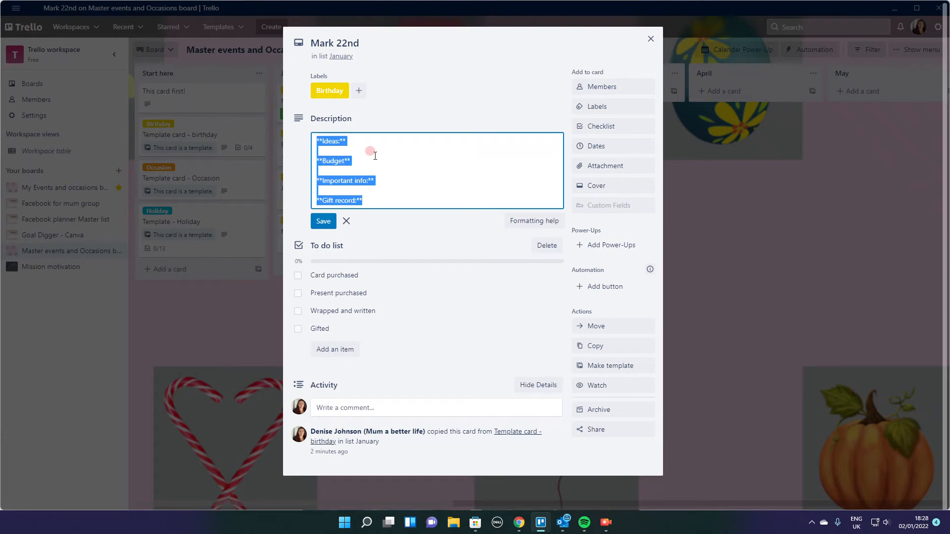
click(371, 151)
click(366, 141)
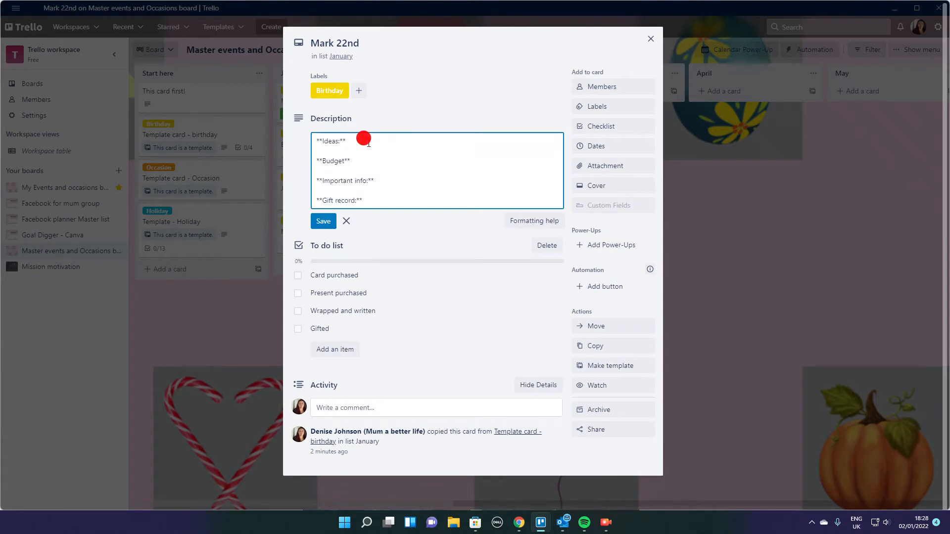
text(Star wars slippers.)
click(370, 159)
text(£20)
- Enter "Star wars fan" after Important info, add a "2022 -" line under Gift record, and save the description
click(408, 182)
text(Star wars )
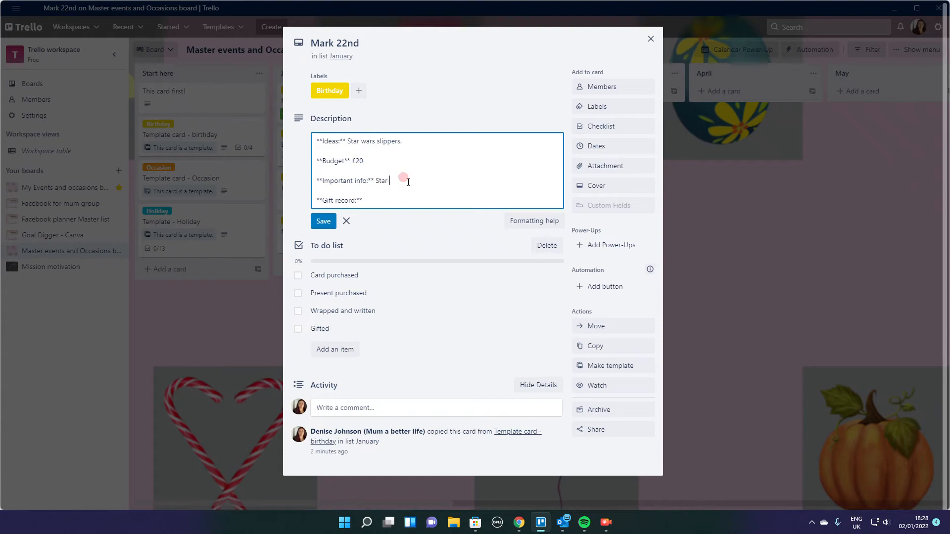
text(fan)
click(401, 198)
key(Return)
text(2022 -)
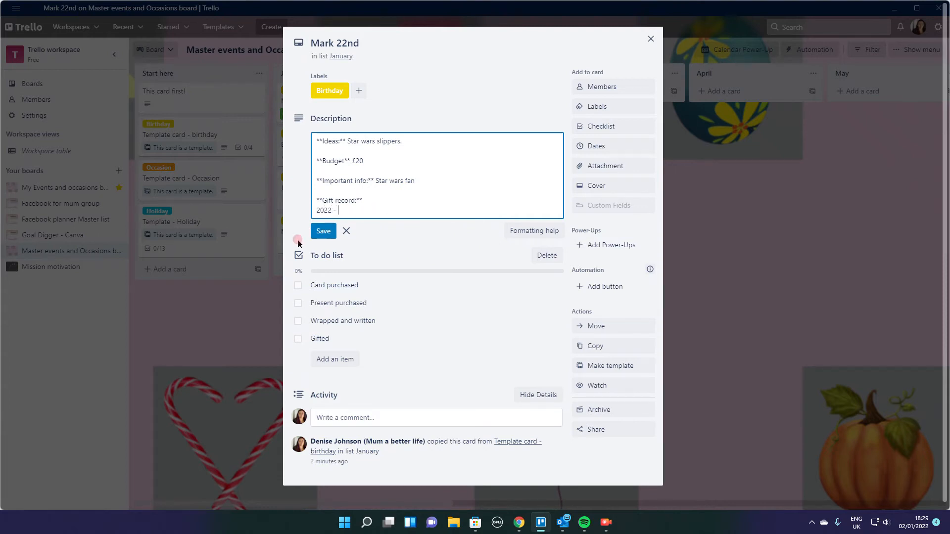
click(322, 232)
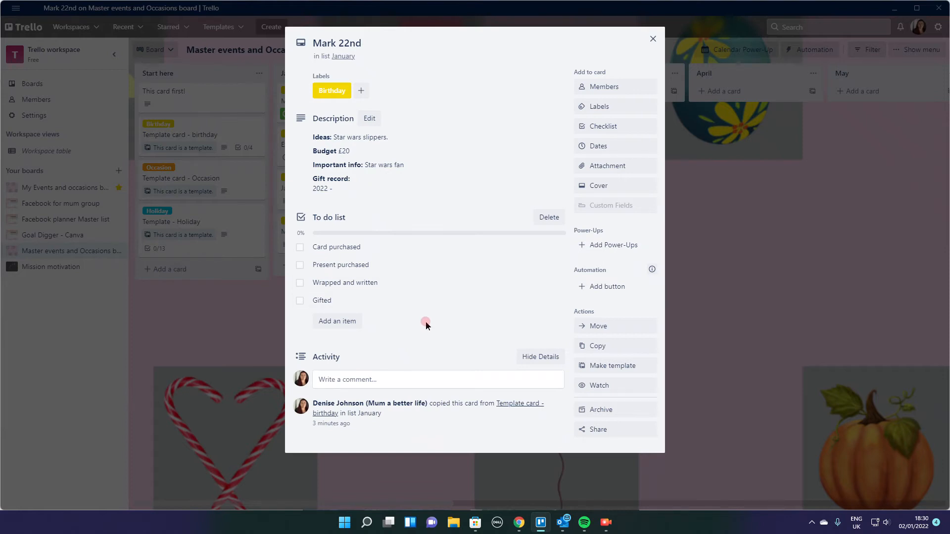
- Tick Card purchased and Present purchased in the card's to-do list, and untick both again
click(299, 247)
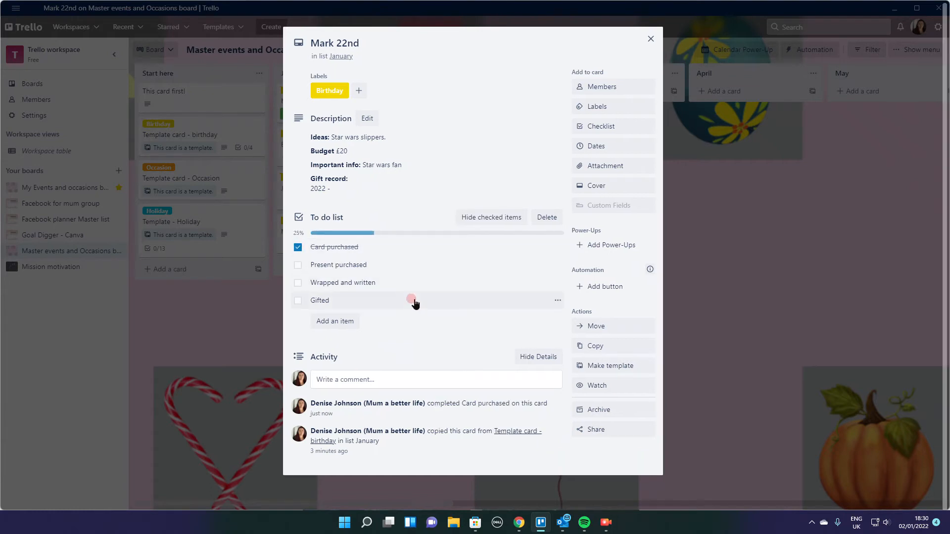
click(297, 267)
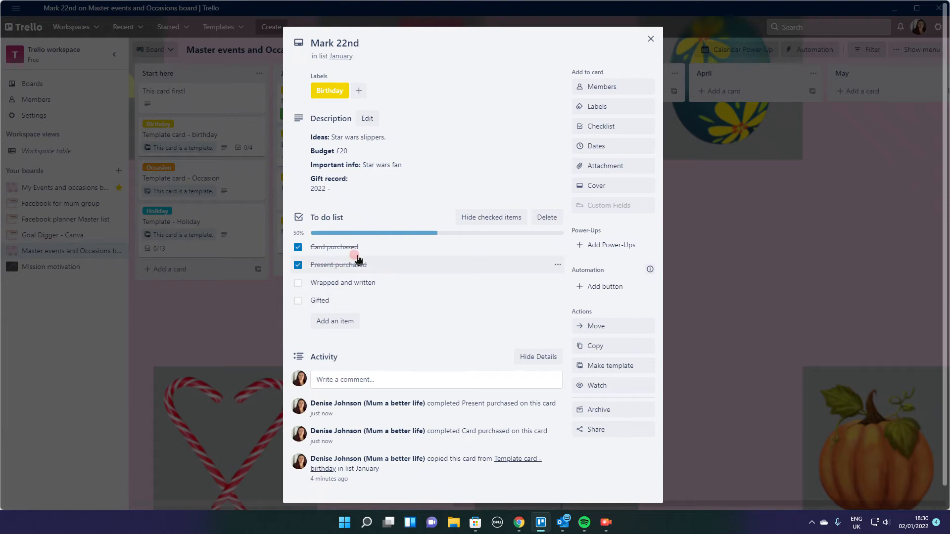
click(297, 265)
click(297, 247)
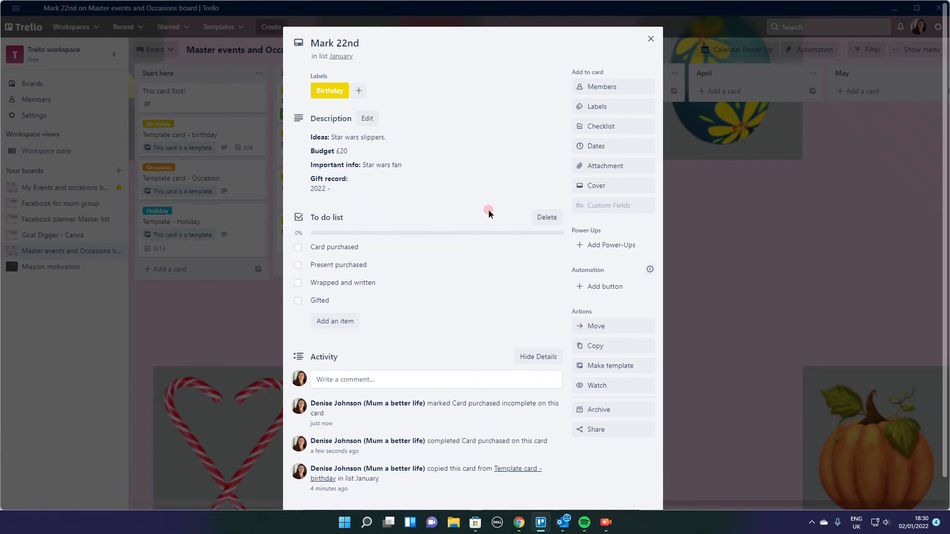
- Enter 22/01/2022 as the birthday card's due date
click(610, 148)
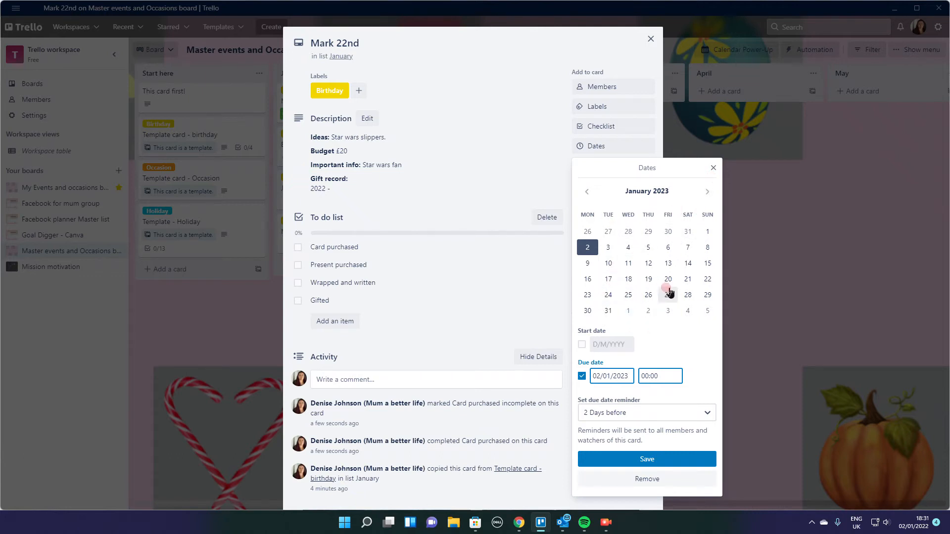
click(706, 281)
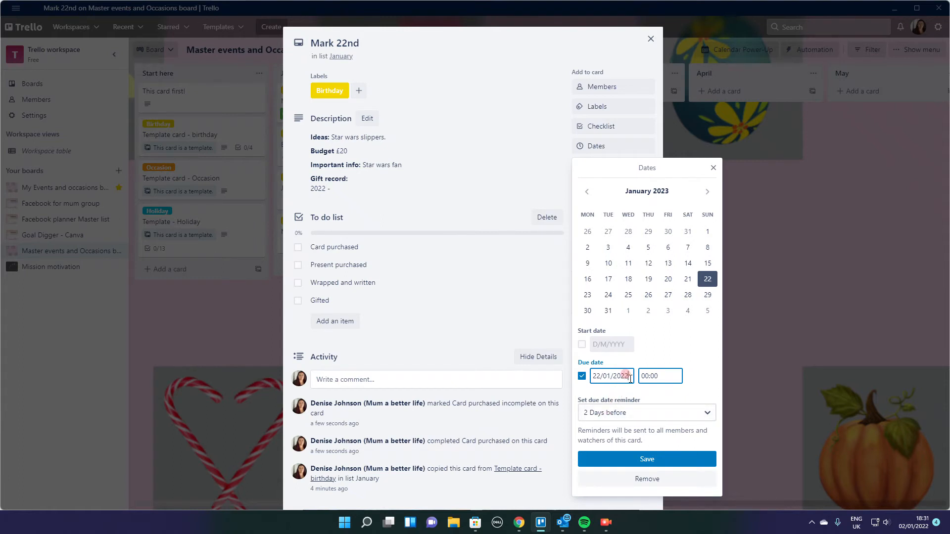
click(696, 377)
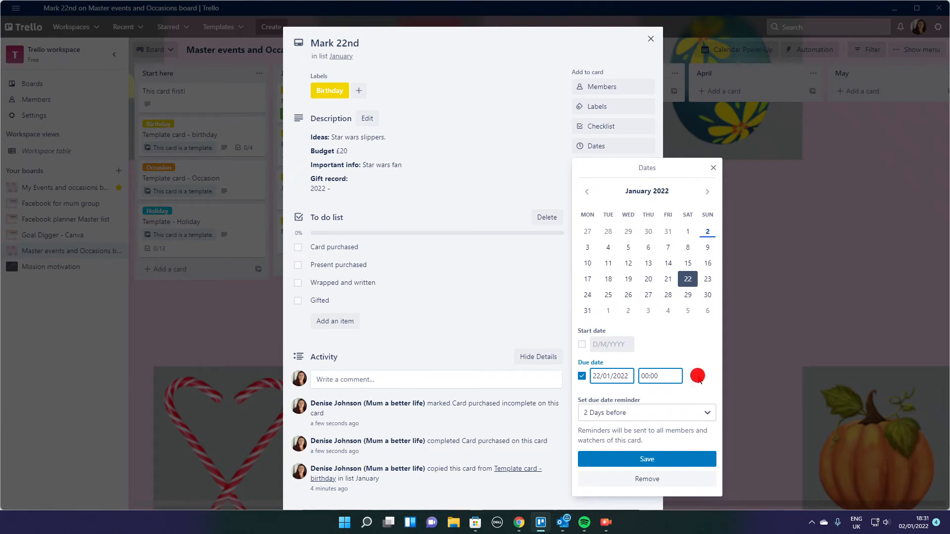
- Examine the due date reminder options in the birthday card's date settings, and close the card without saving the dates
click(623, 422)
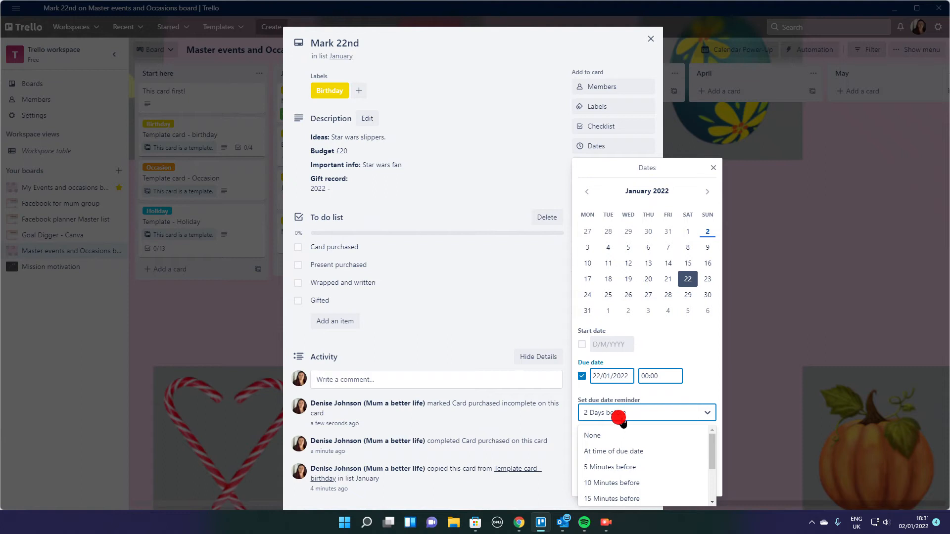
click(619, 449)
click(621, 413)
scroll(628, 448, down, 2)
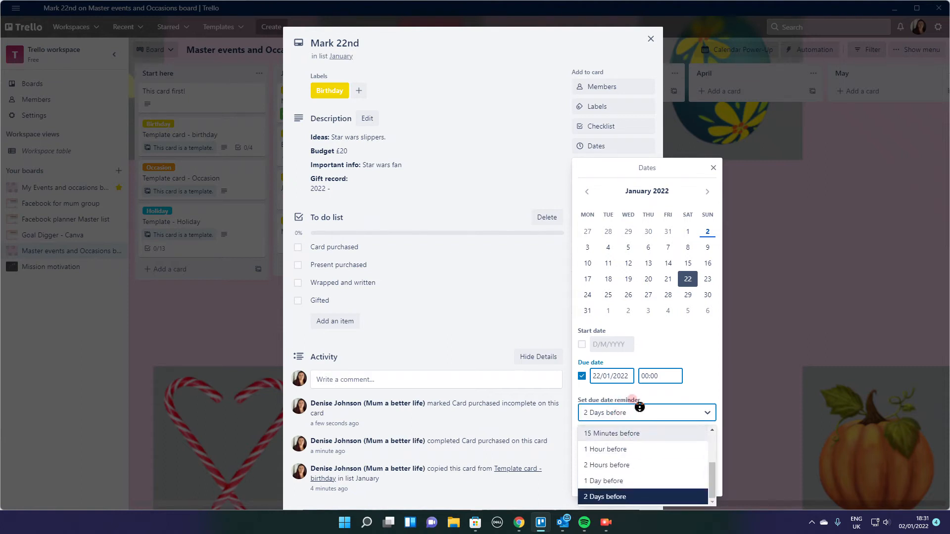
click(686, 398)
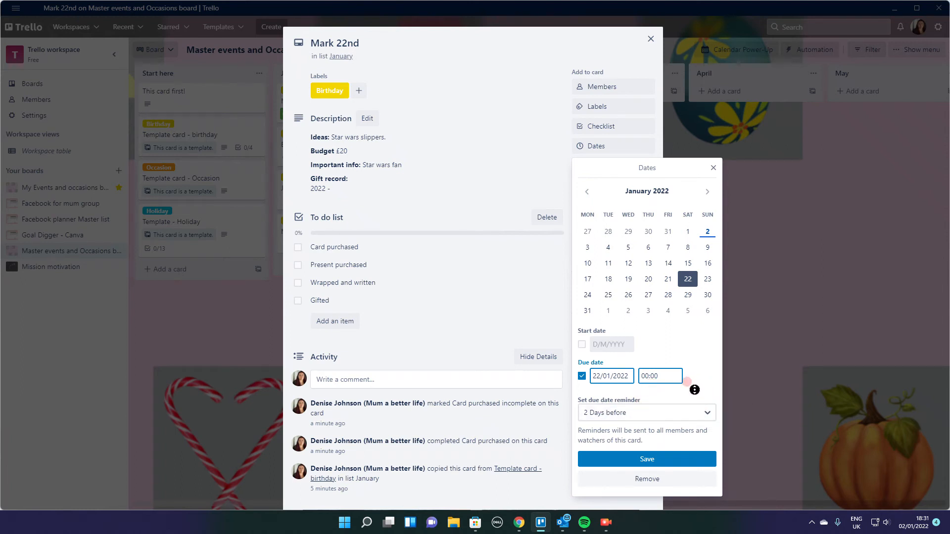
right_click(694, 391)
click(727, 364)
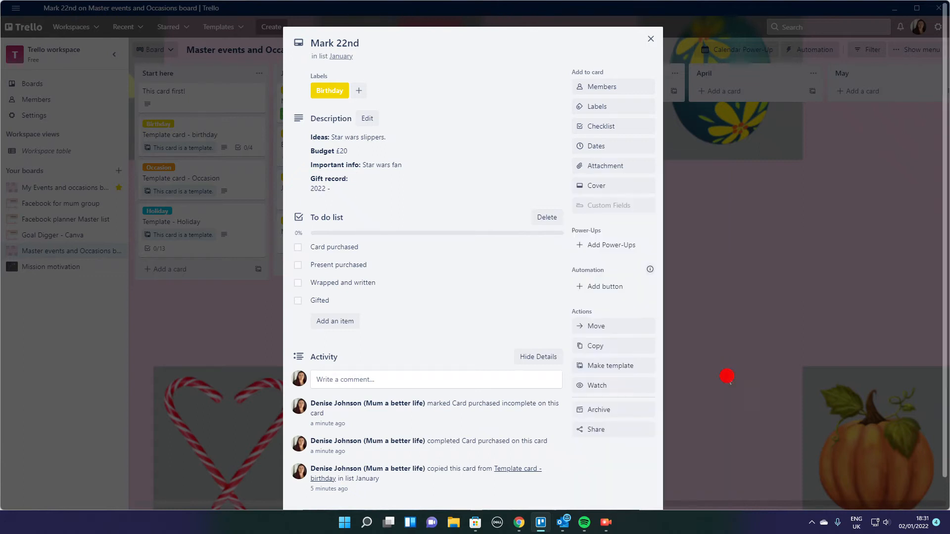
click(726, 376)
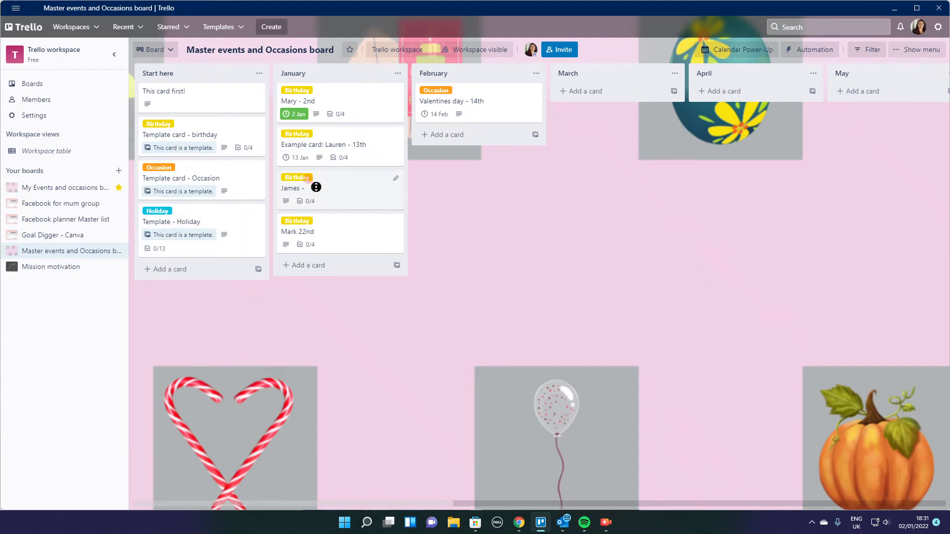
- Reopen the birthday card for the 22nd, save 22/01/2022 at 00:00 as its due date with a 2 Days before reminder, and close it
click(330, 240)
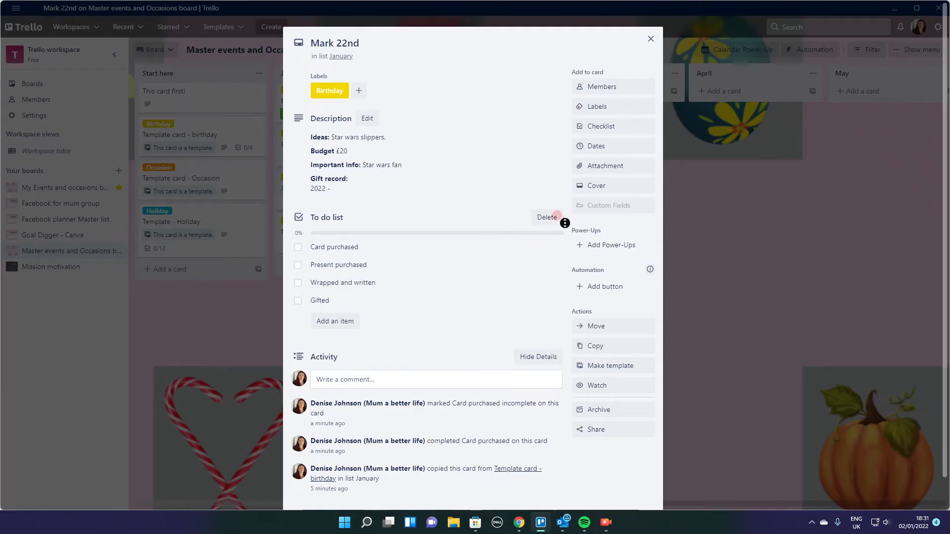
click(604, 146)
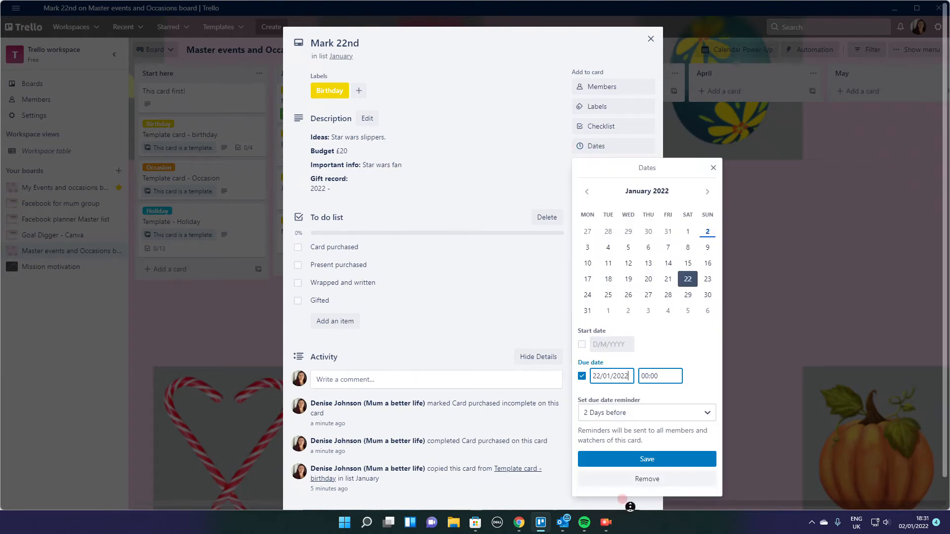
click(638, 460)
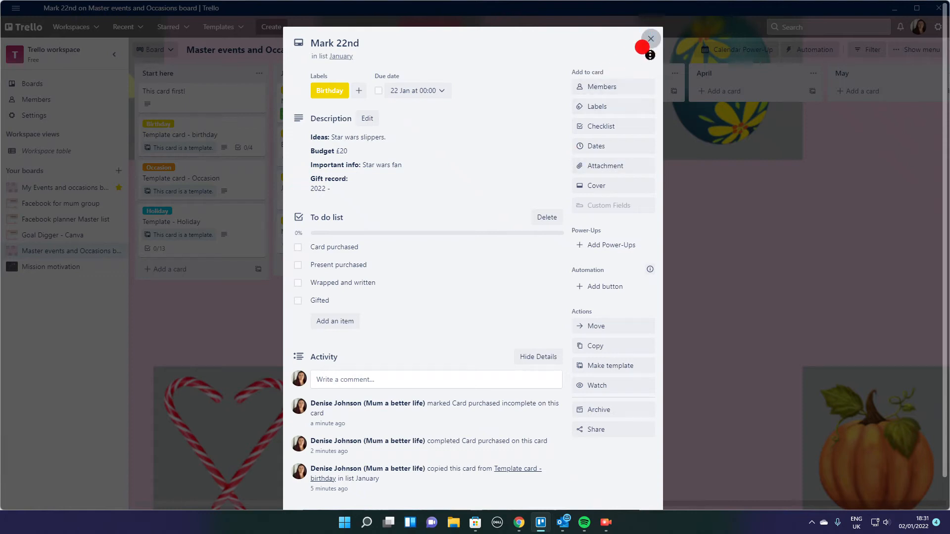
click(650, 38)
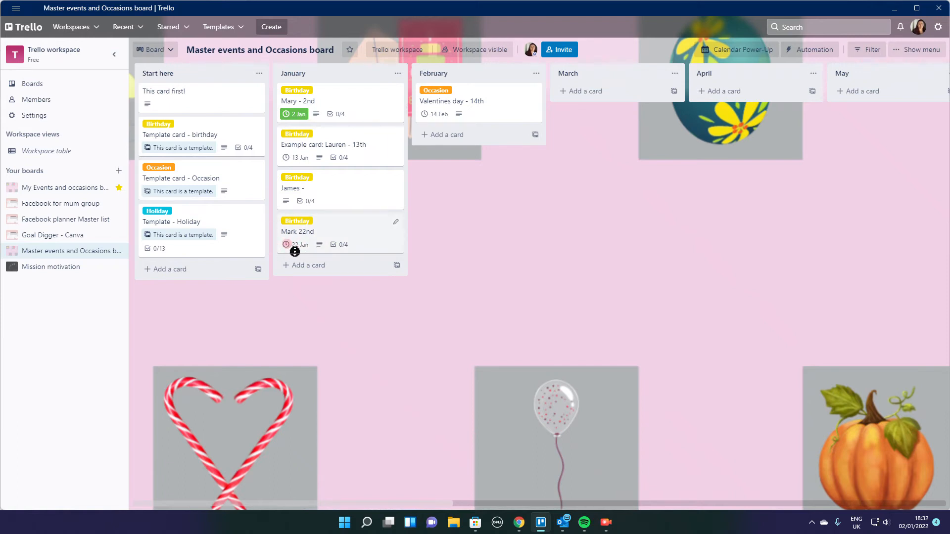
- Look over January 2022 in the board's calendar view, and read the example birthday card for the 13th
click(736, 53)
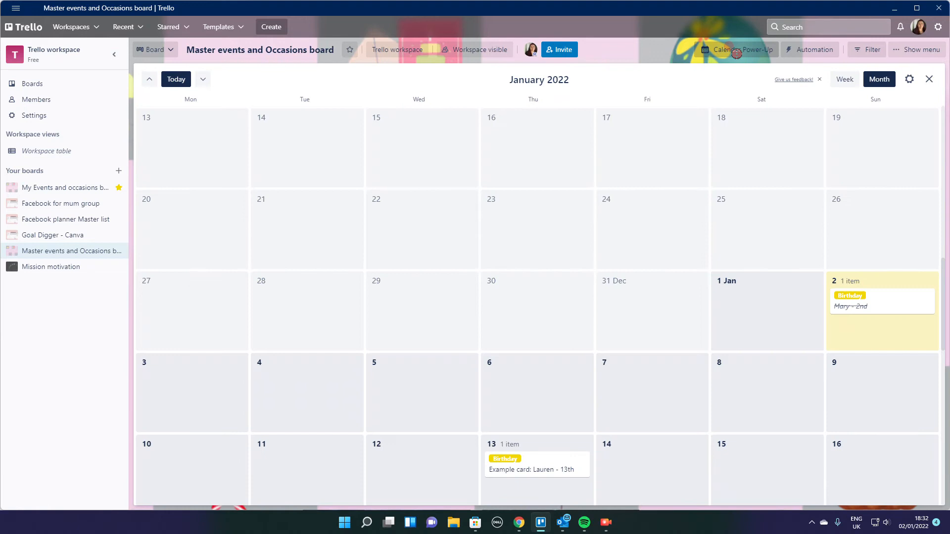
scroll(747, 197, down, 3)
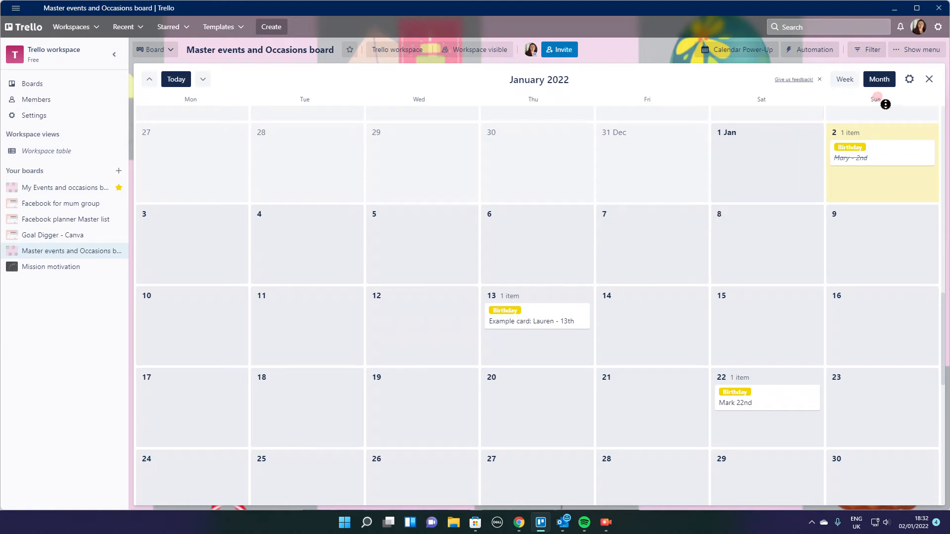
click(930, 79)
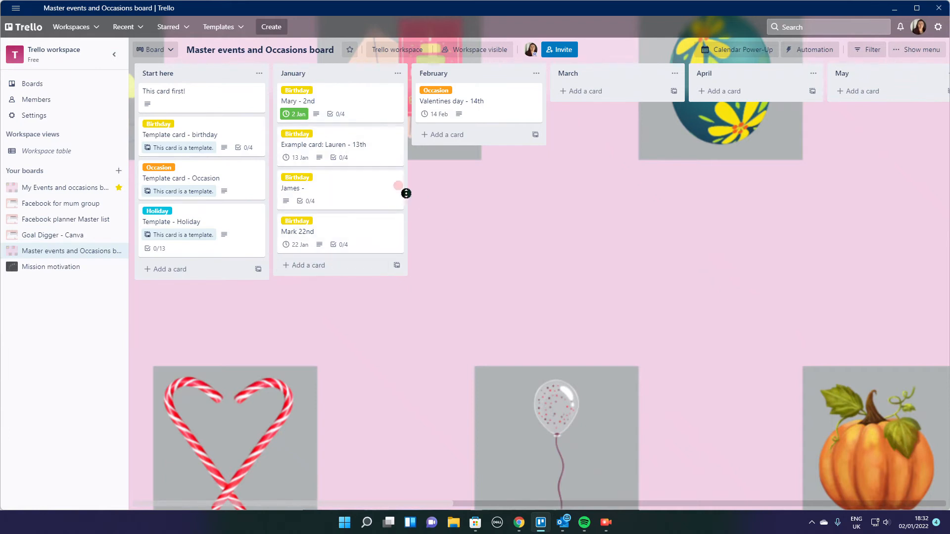
click(342, 145)
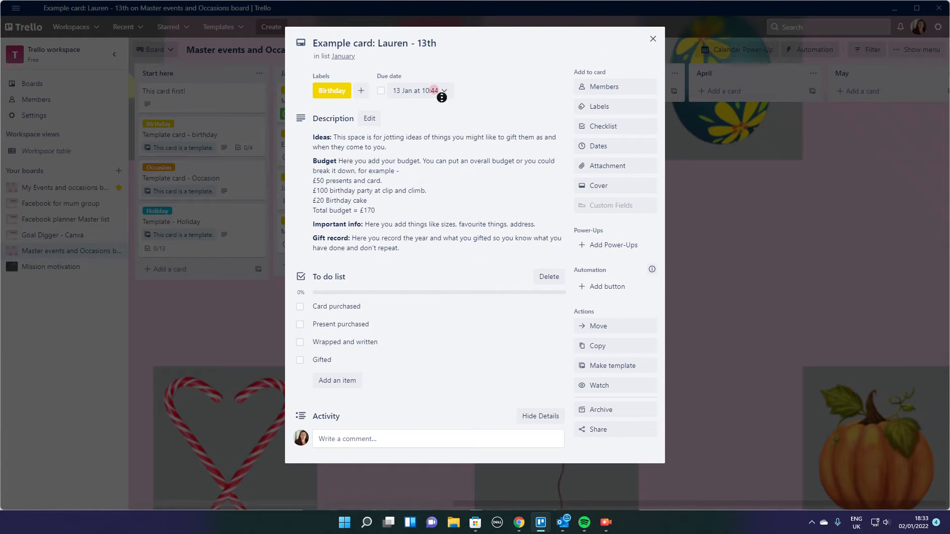
click(653, 39)
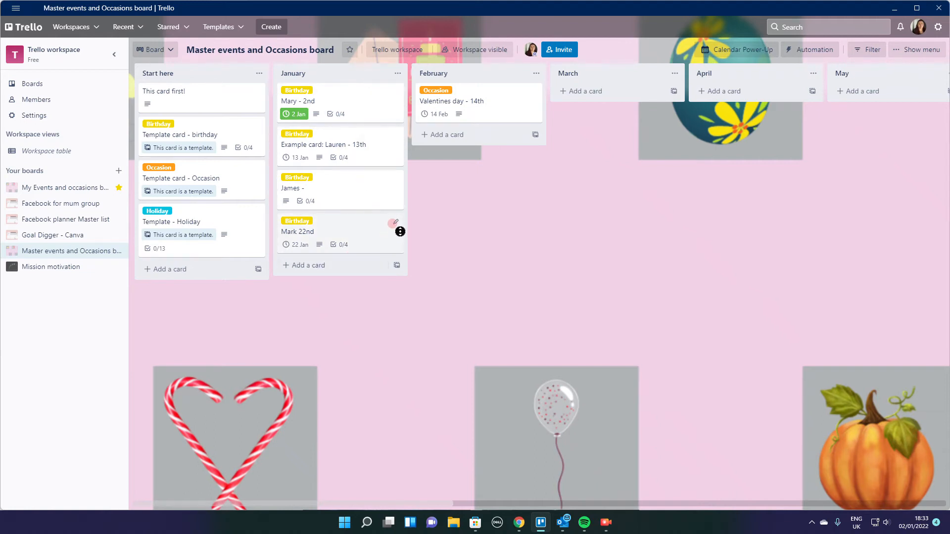
- Archive the birthday card for the 22nd from the January list
click(397, 223)
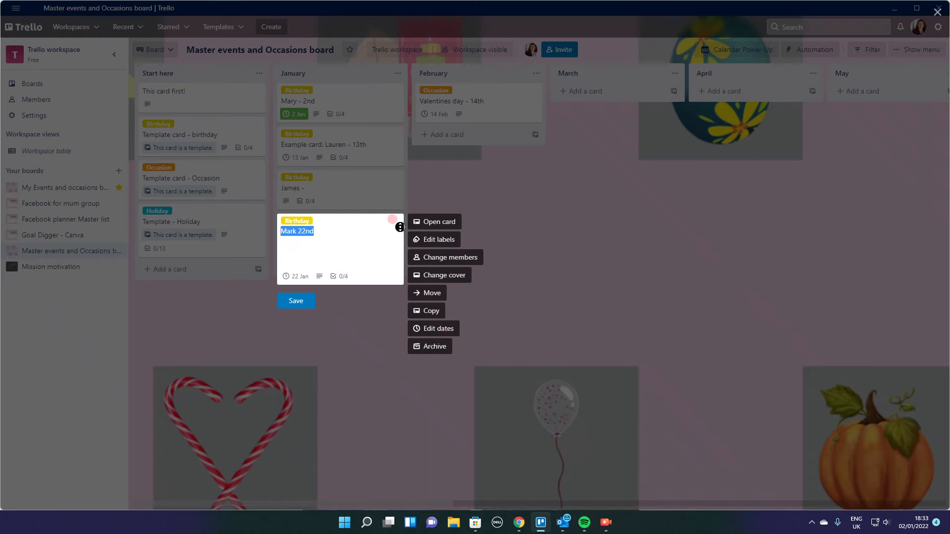
click(497, 199)
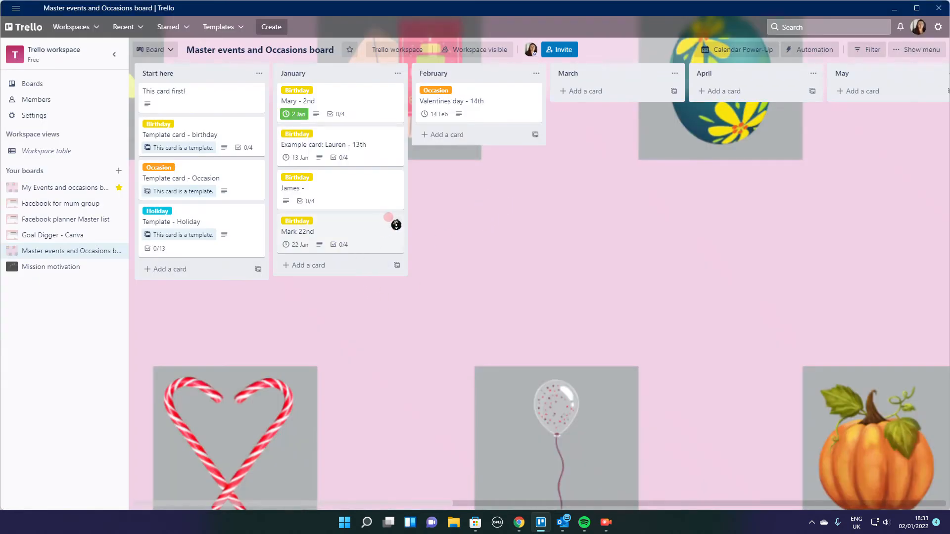
click(395, 225)
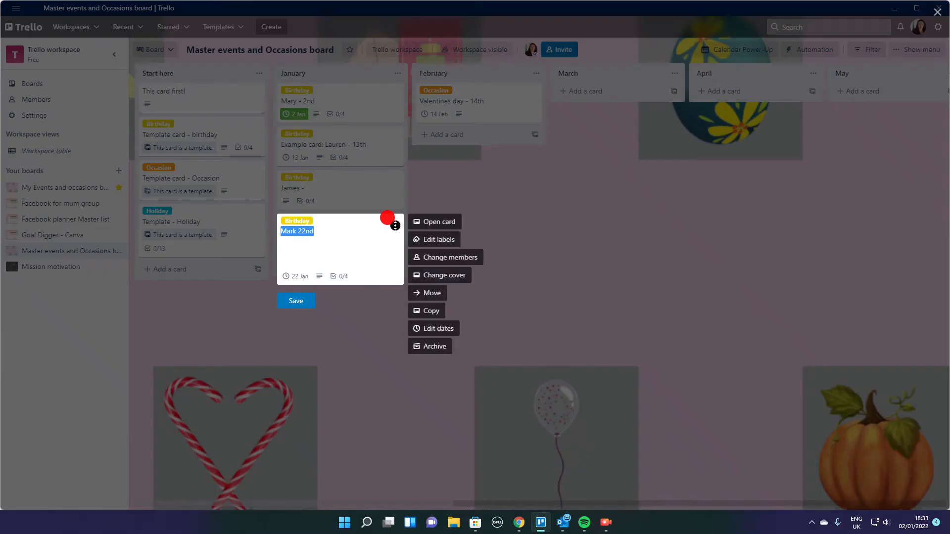
click(434, 347)
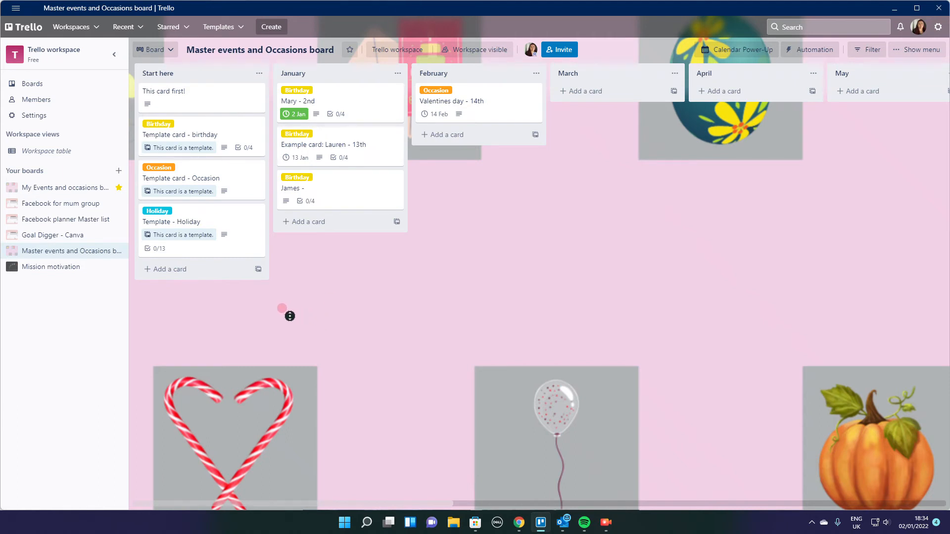
- Read the description fields of the Occasion template card and of the Valentines day - 14th card in February
click(219, 172)
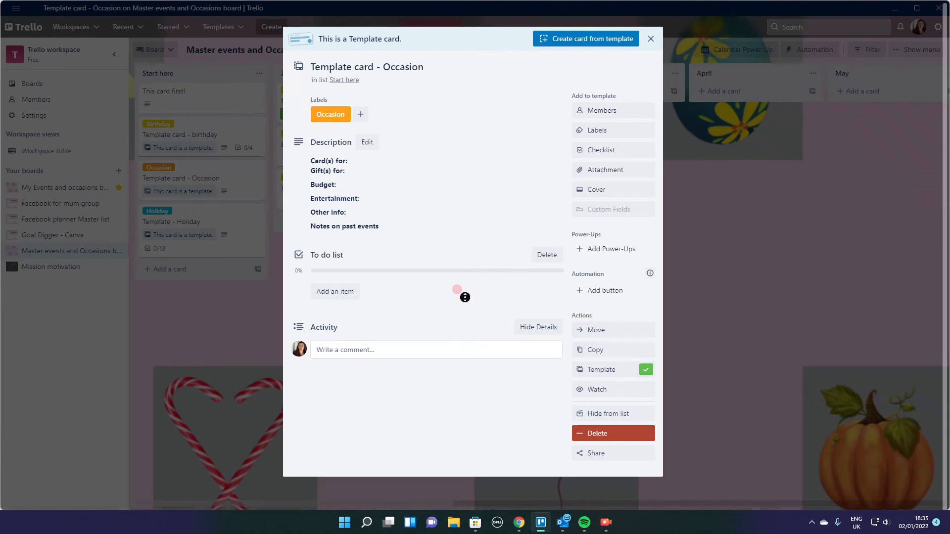
click(650, 39)
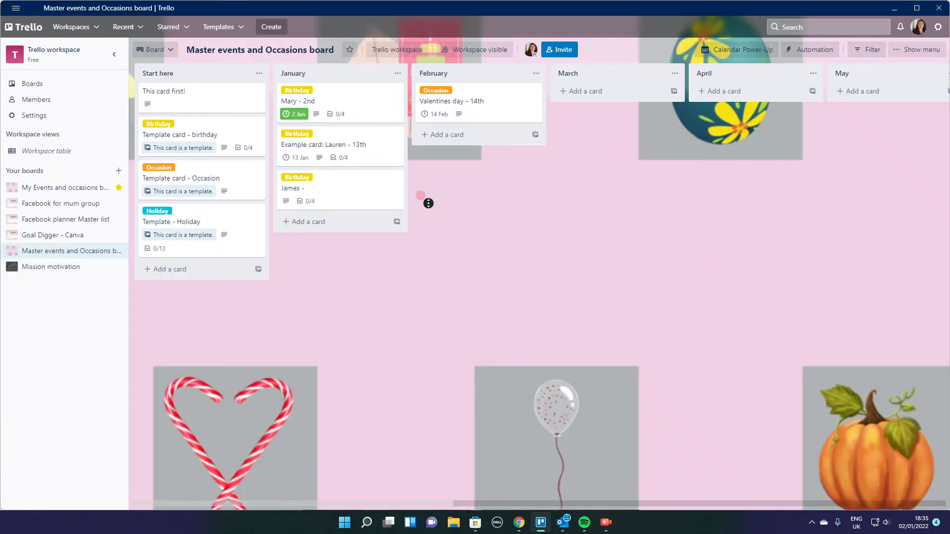
click(478, 111)
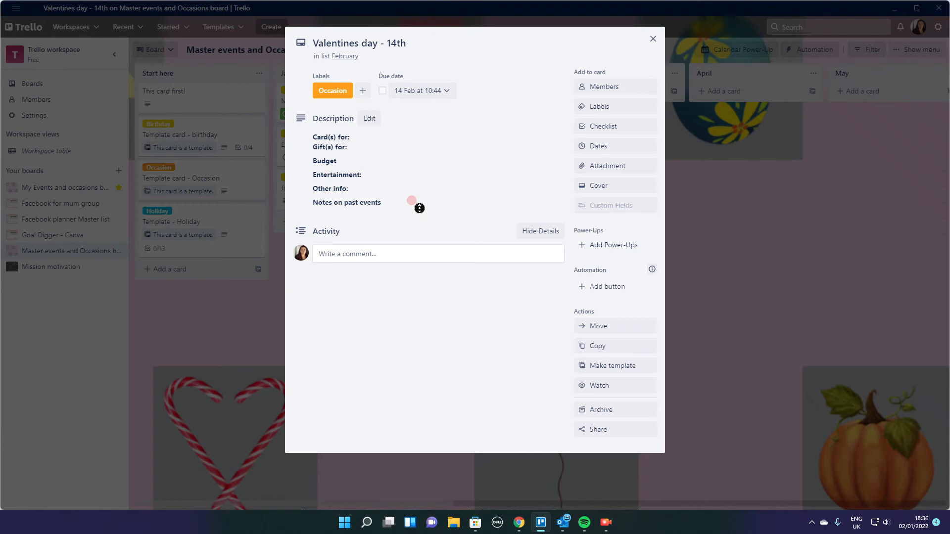
click(650, 42)
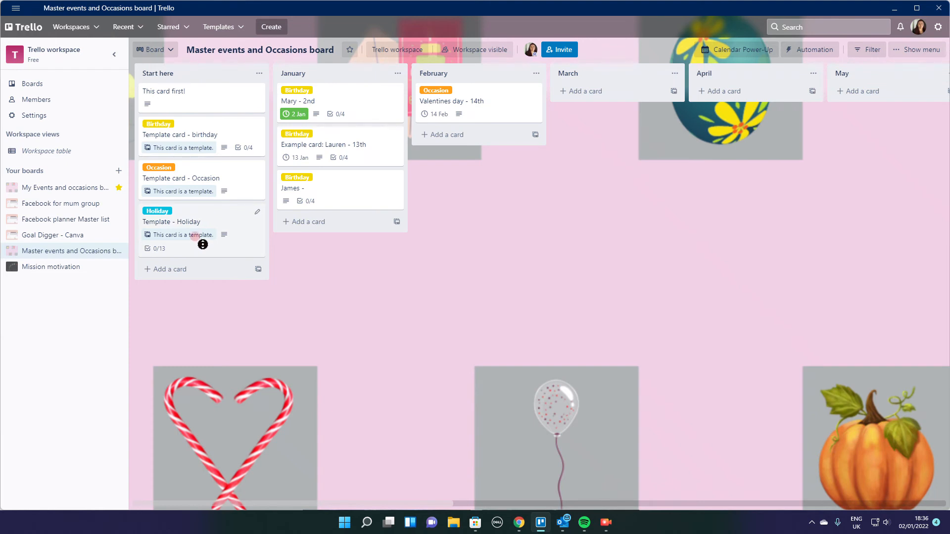
- Read through the description and to-do list of the Holiday template card
click(197, 218)
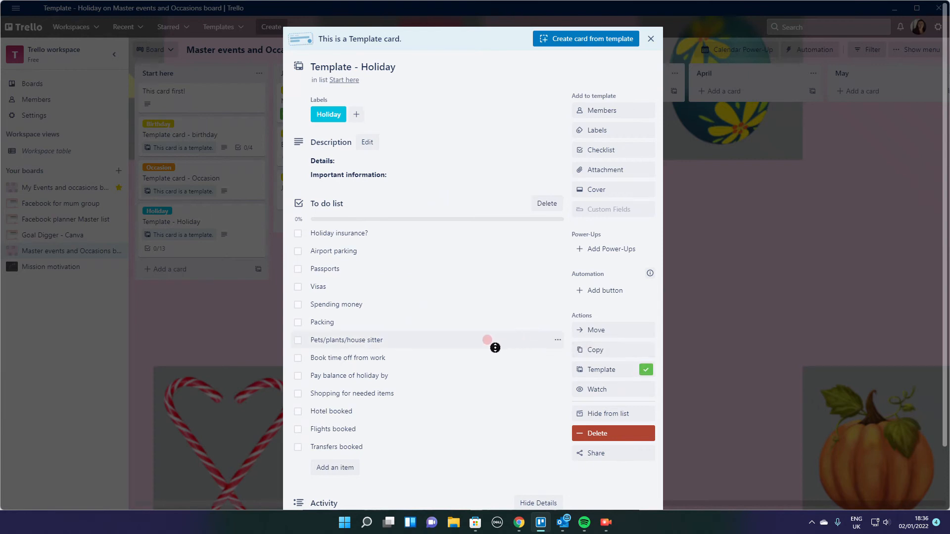
scroll(486, 342, down, 1)
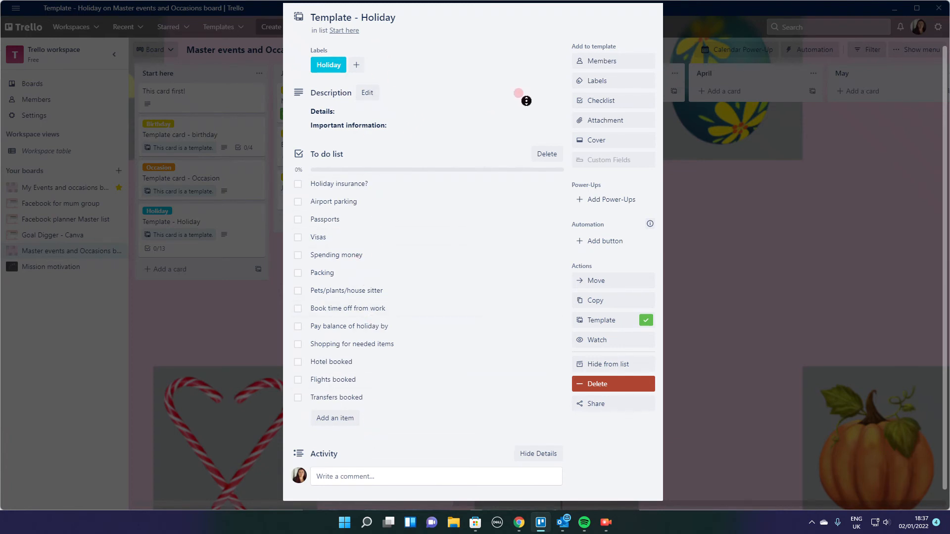
click(731, 186)
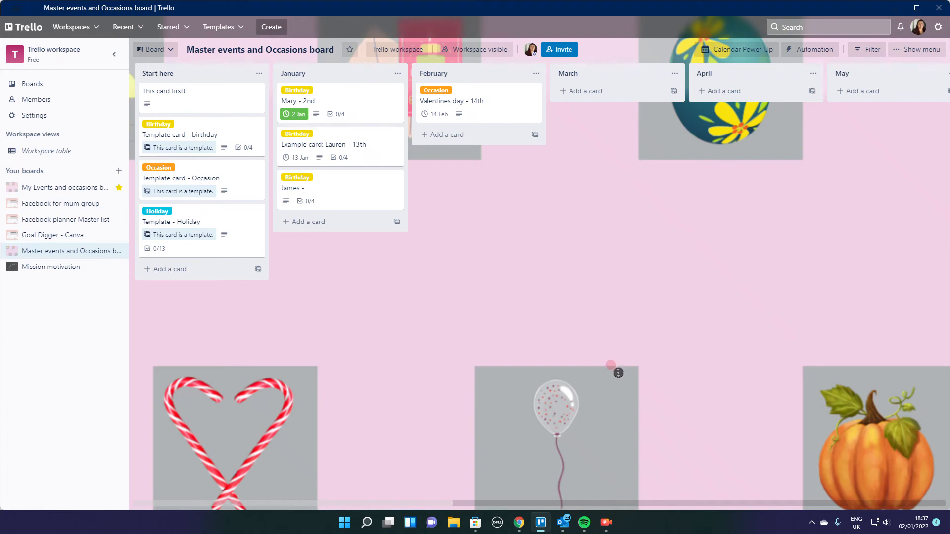
- Look through all the cards in the Christmas! list at the end of the board
click(864, 502)
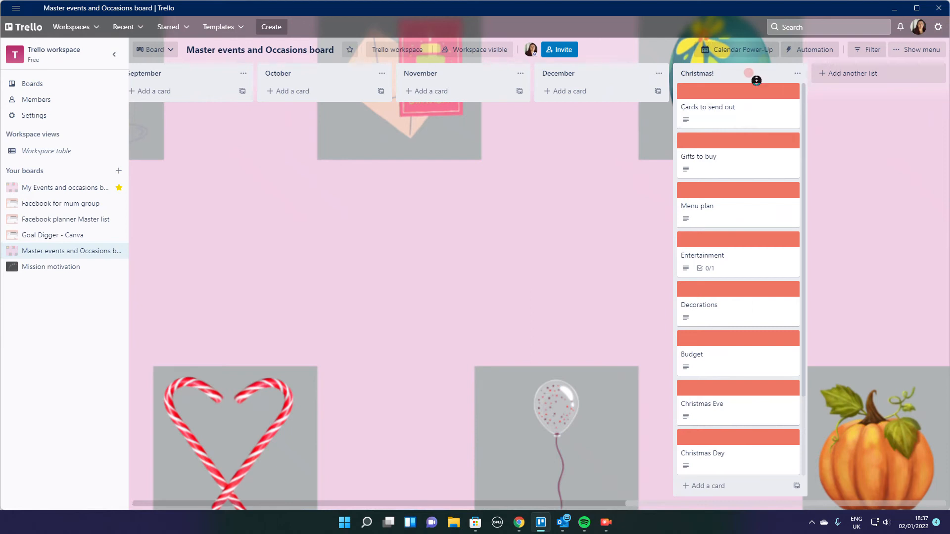
scroll(732, 164, down, 2)
scroll(760, 277, up, 2)
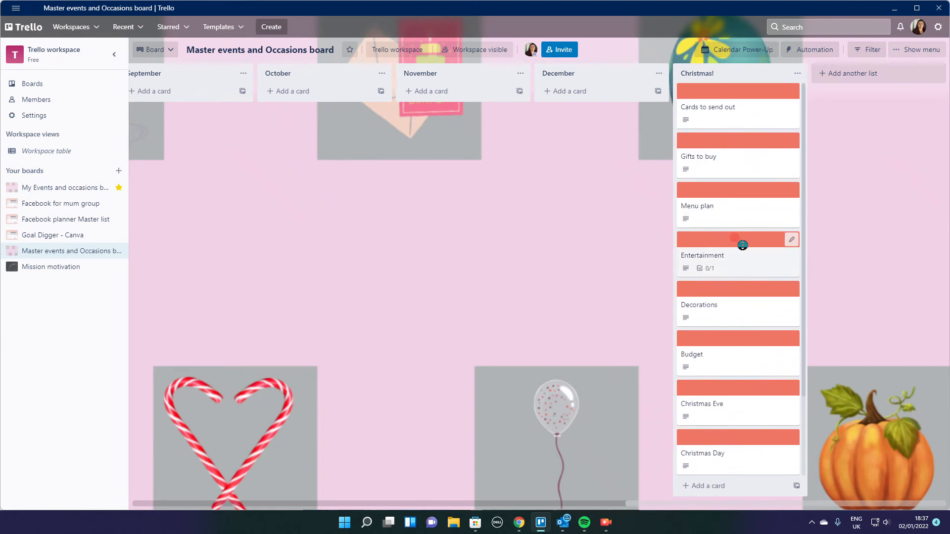
scroll(742, 413, down, 2)
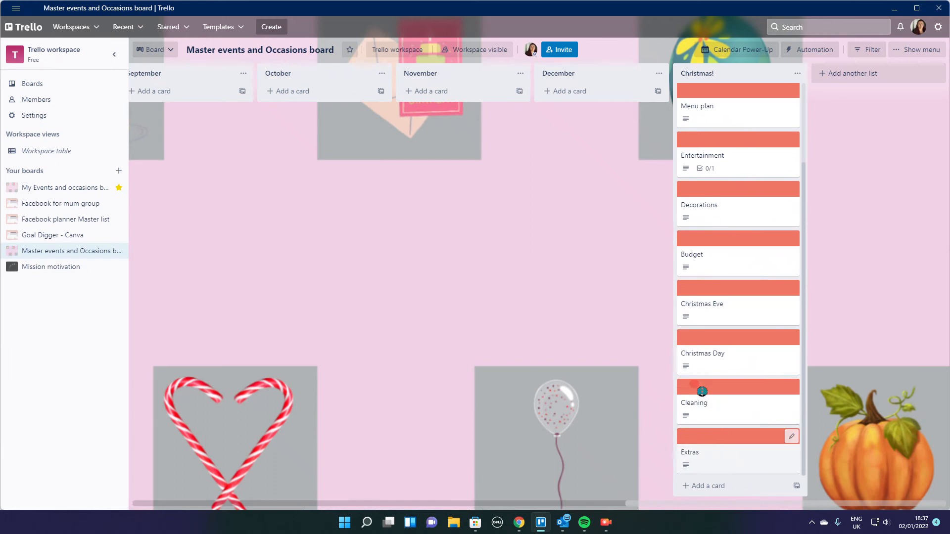
scroll(719, 113, up, 2)
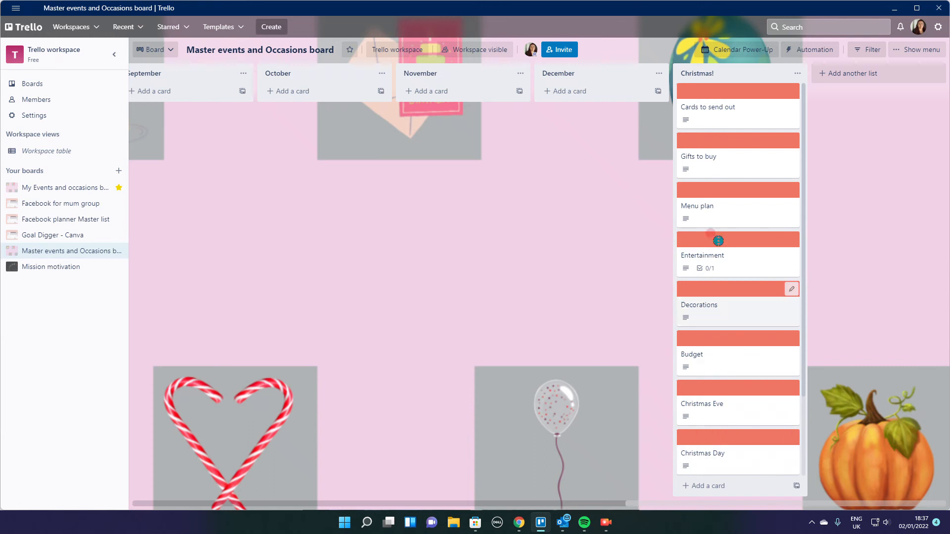
- Examine the Cards to send out and Gifts to buy cards in the Christmas! list, including where new checklist items are entered
click(747, 116)
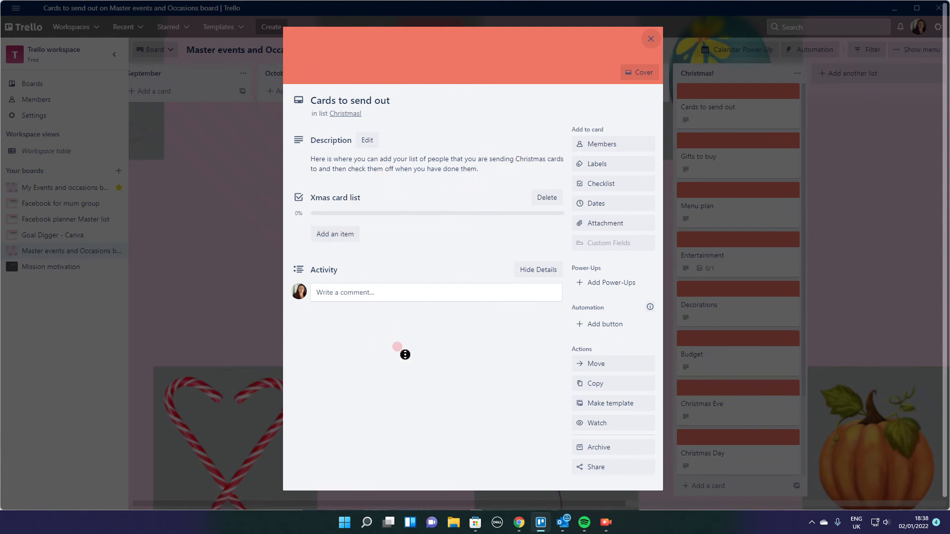
click(335, 235)
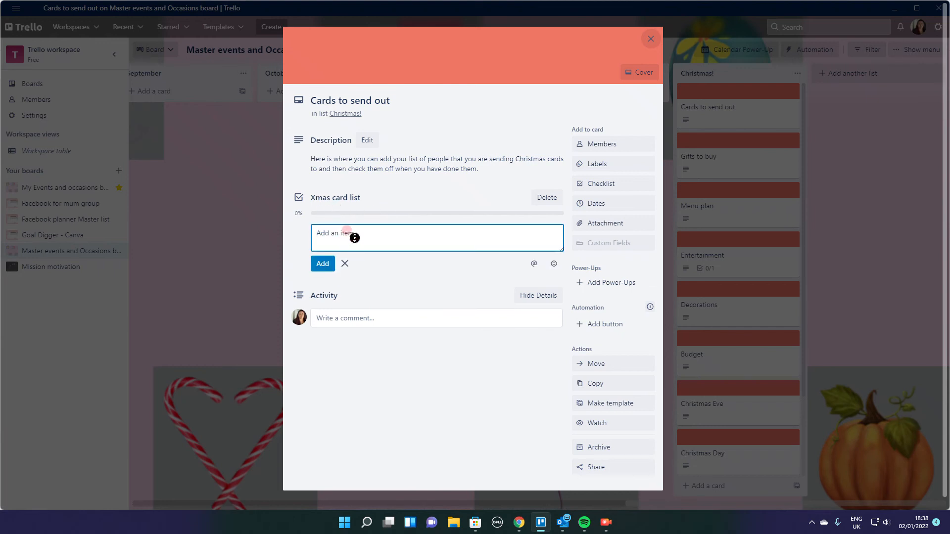
click(345, 264)
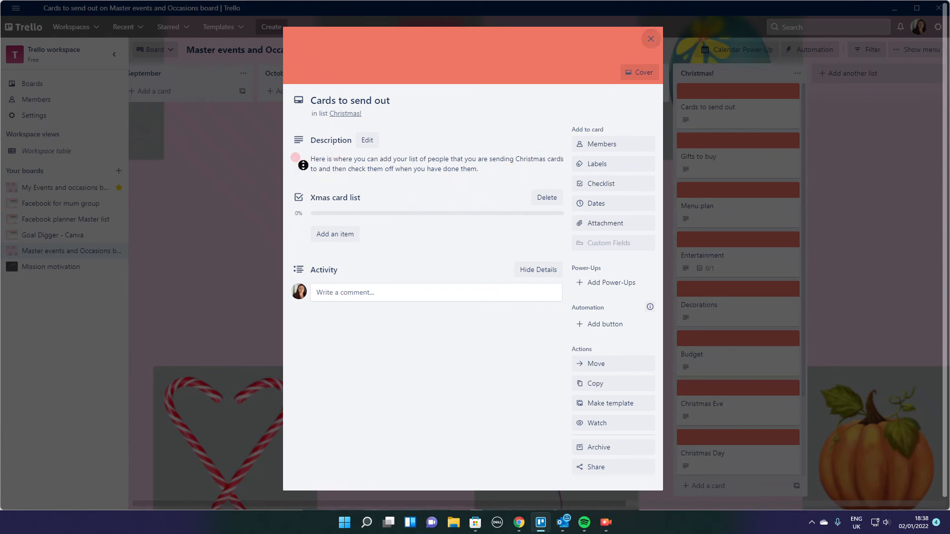
click(649, 43)
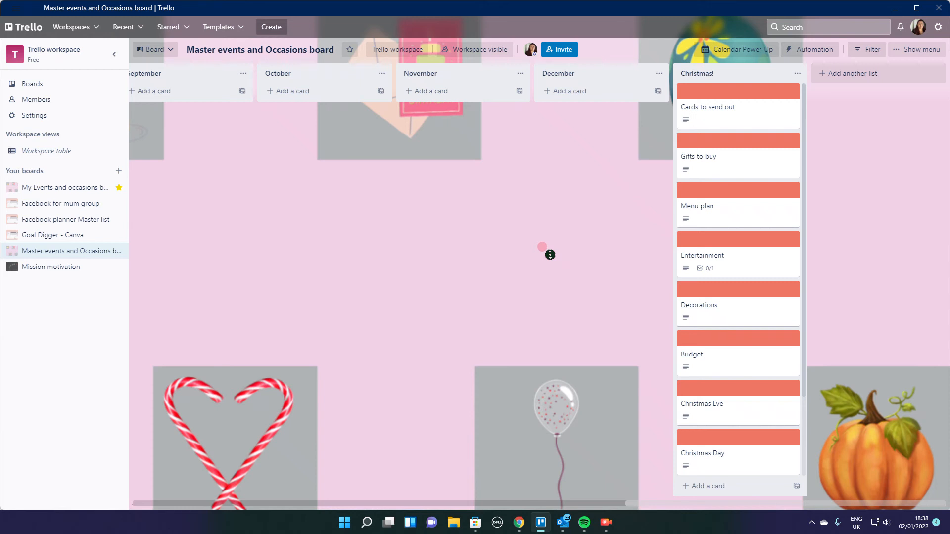
click(726, 166)
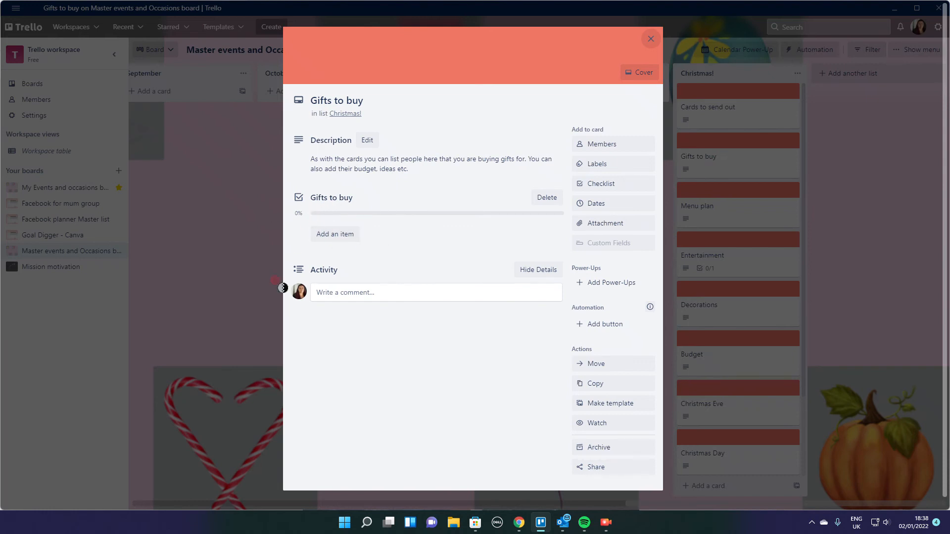
click(647, 40)
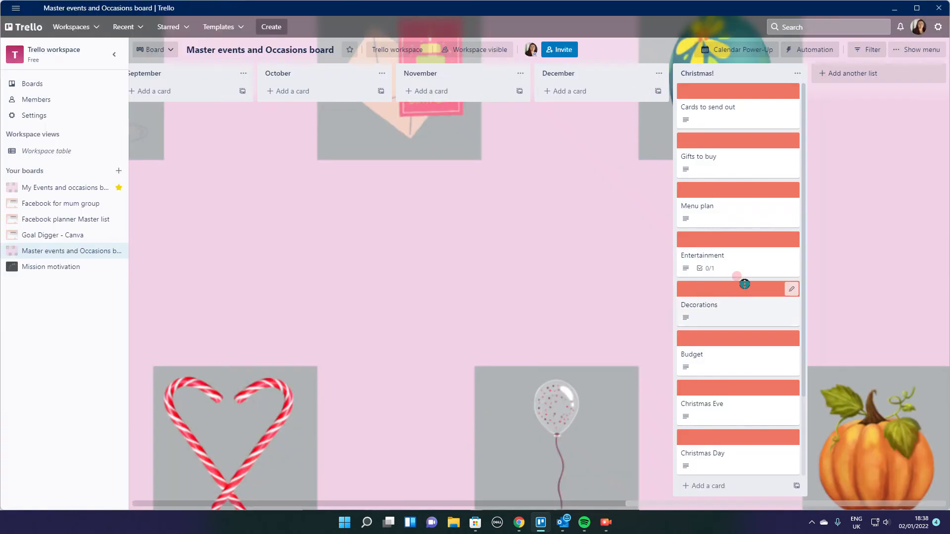
- Read the Menu plan, Entertainment and Decorations cards in the Christmas! list
click(735, 205)
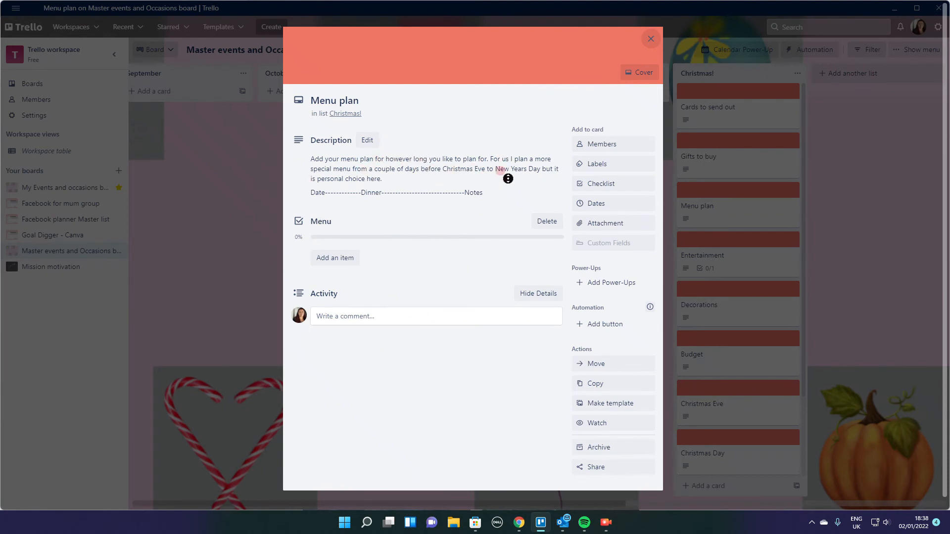
click(671, 115)
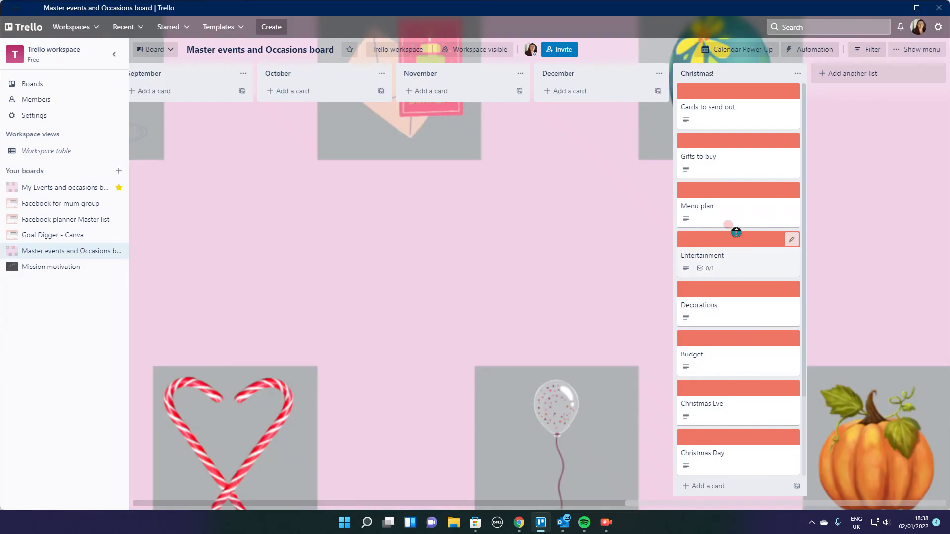
click(750, 258)
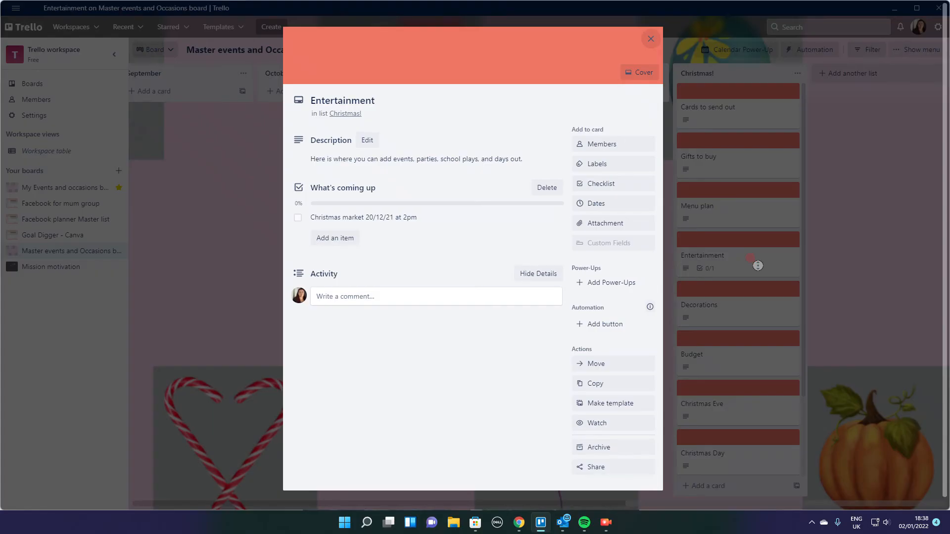
click(648, 39)
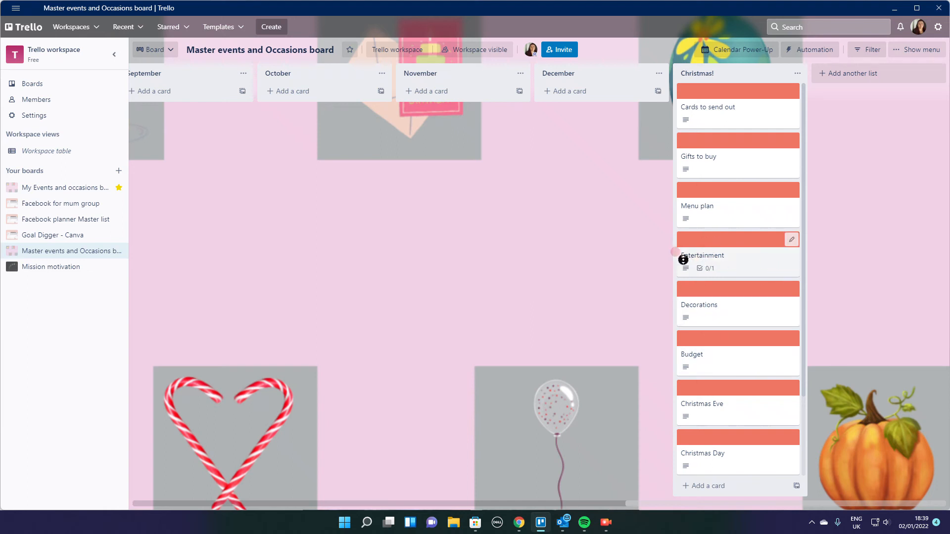
click(737, 318)
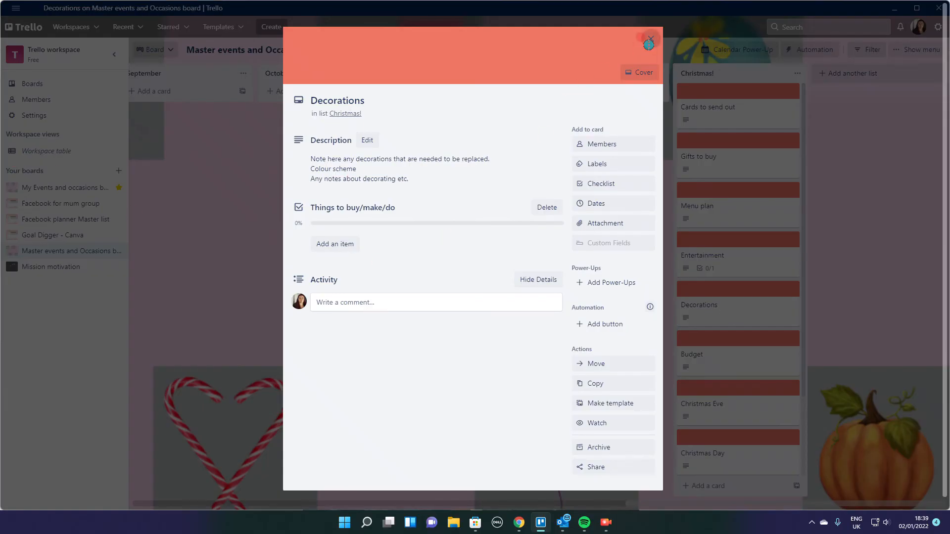
click(651, 39)
- Read the descriptions of the Budget and Extras cards further down the Christmas! list
scroll(733, 334, down, 1)
scroll(733, 334, down, 1)
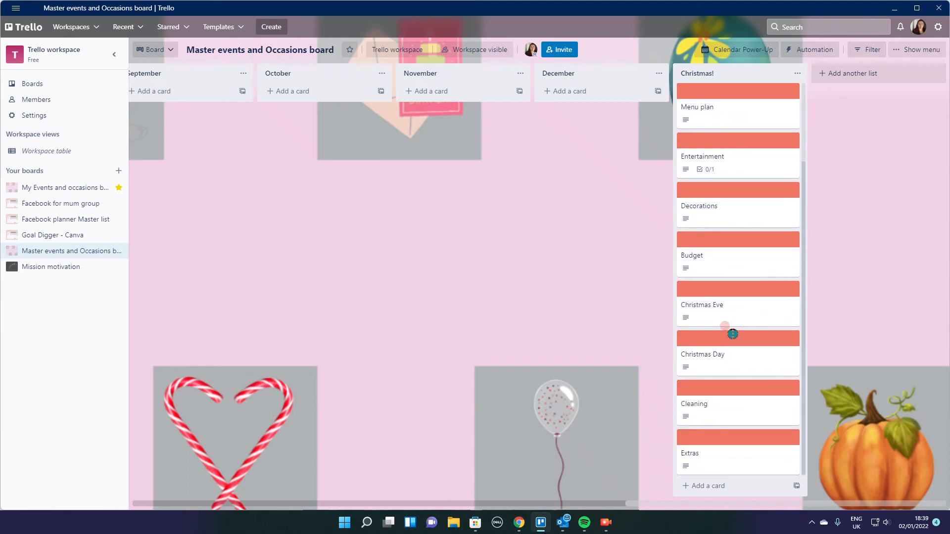
click(706, 264)
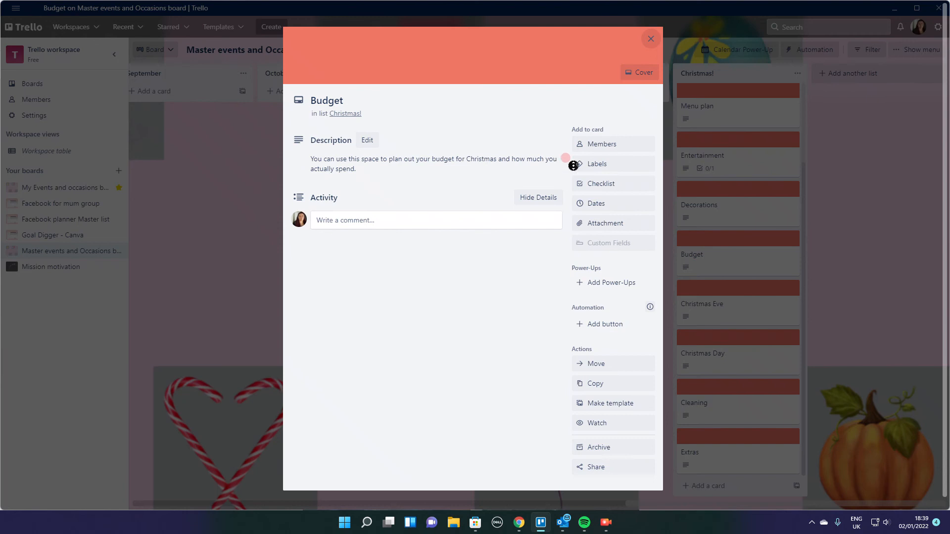
click(651, 38)
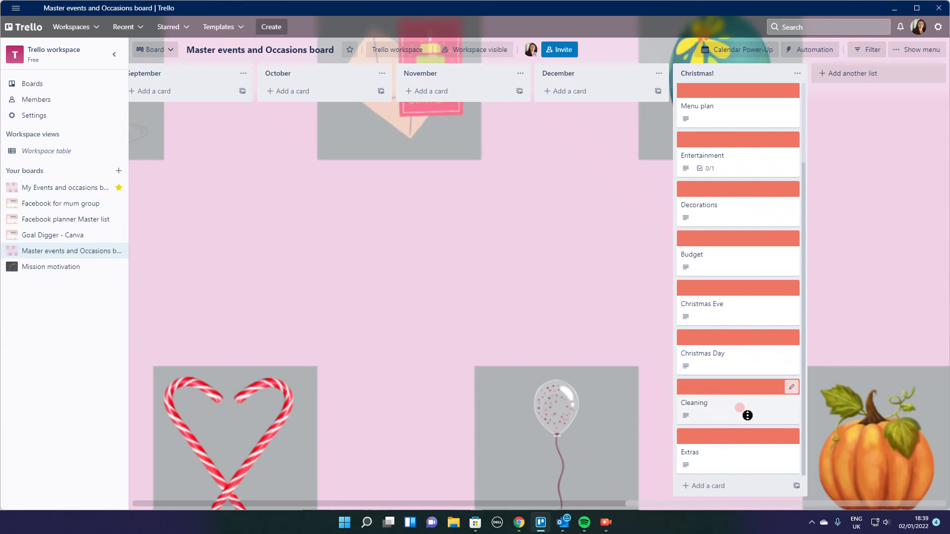
click(722, 461)
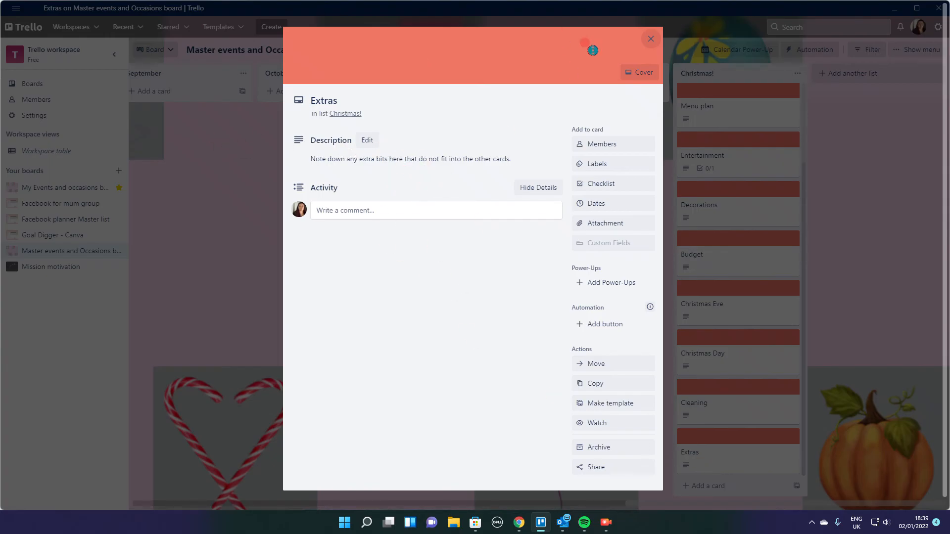
click(644, 39)
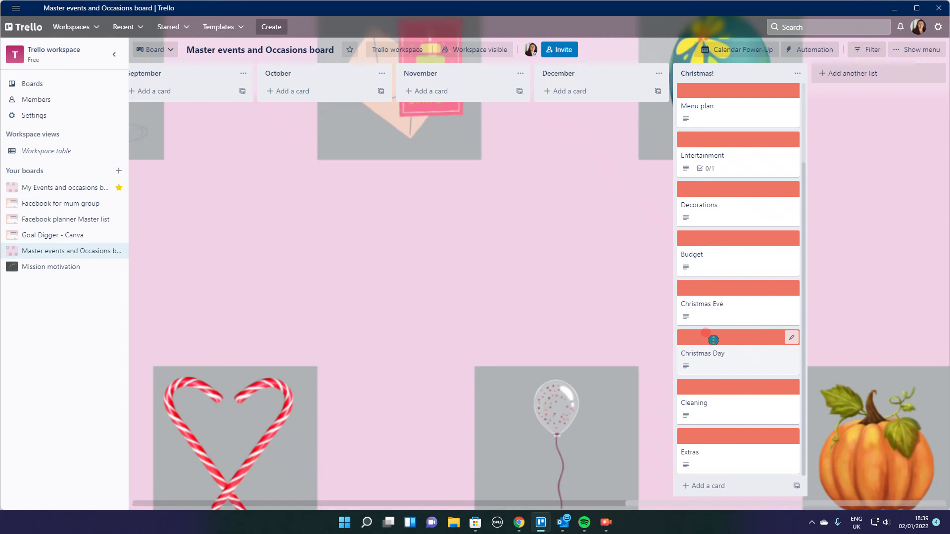
scroll(713, 340, up, 2)
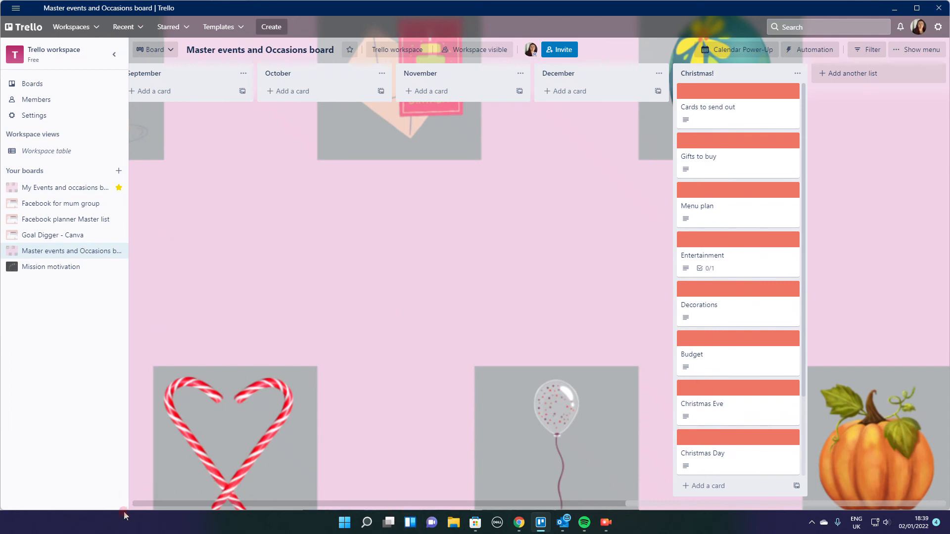
- Open the My Events and occasions board and look through January and February 2022 in its calendar
click(148, 503)
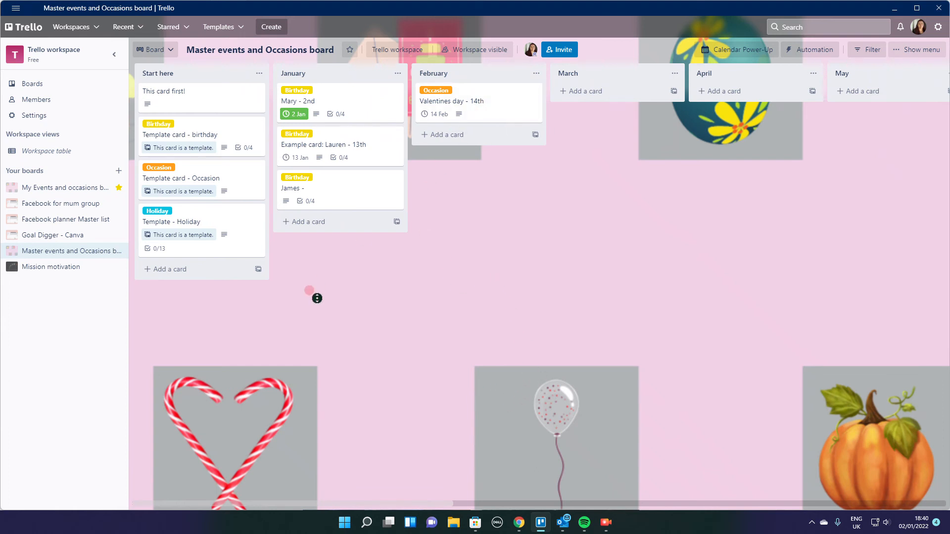
click(53, 189)
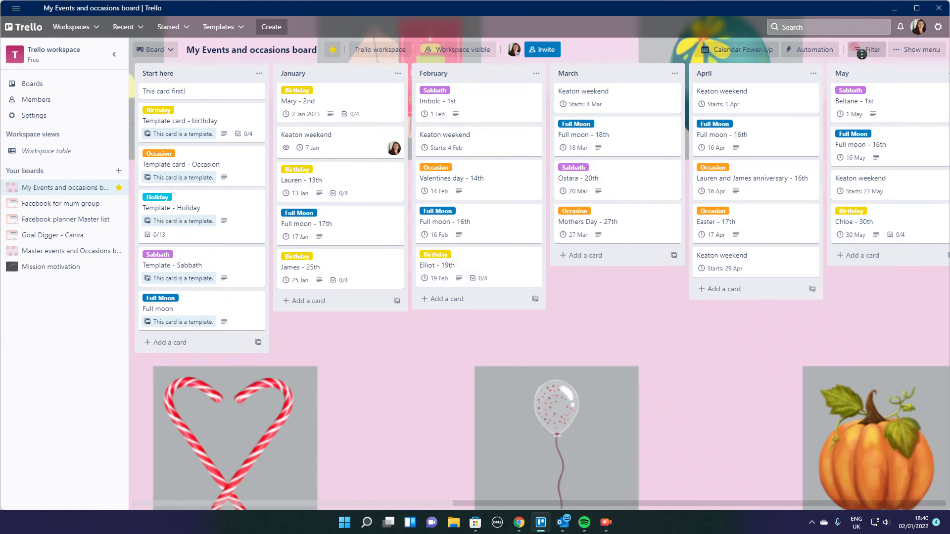
click(726, 45)
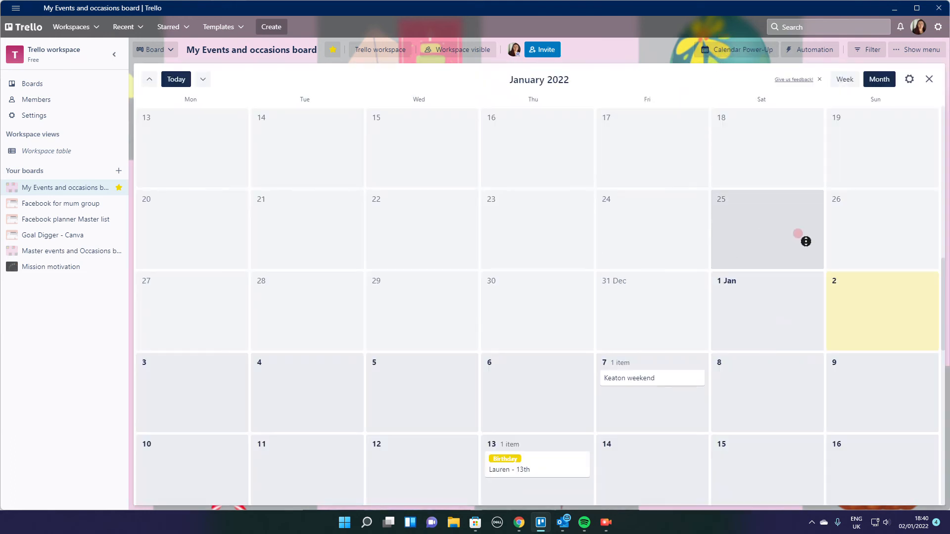
scroll(805, 242, down, 5)
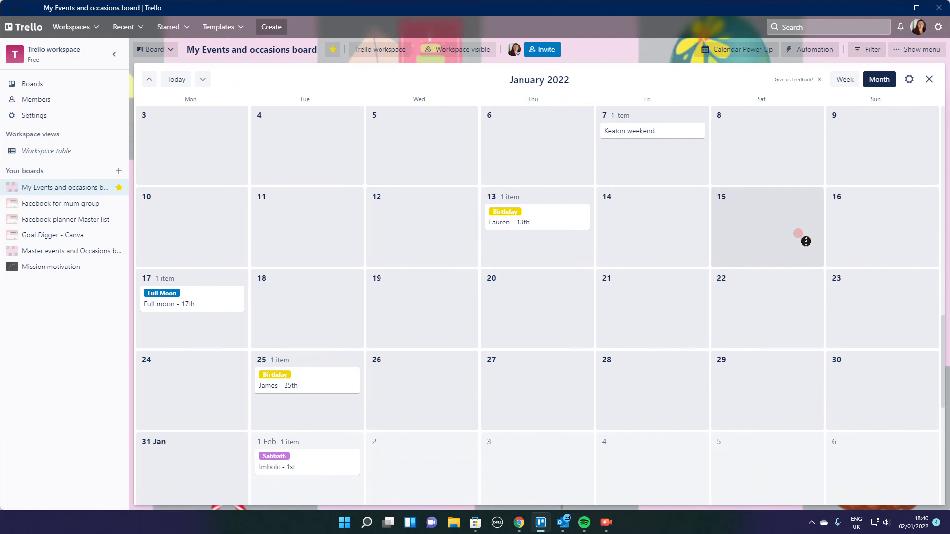
scroll(806, 242, down, 2)
scroll(804, 237, up, 3)
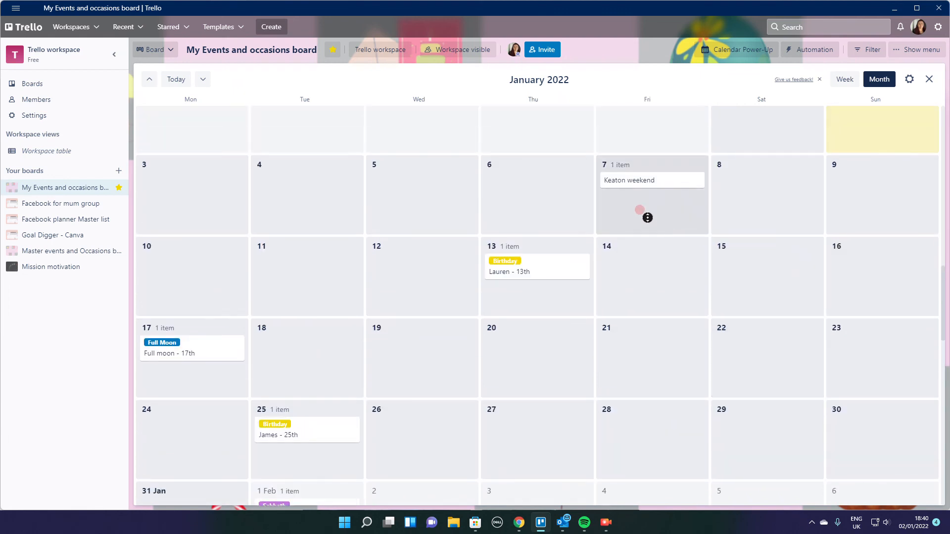
scroll(559, 245, down, 2)
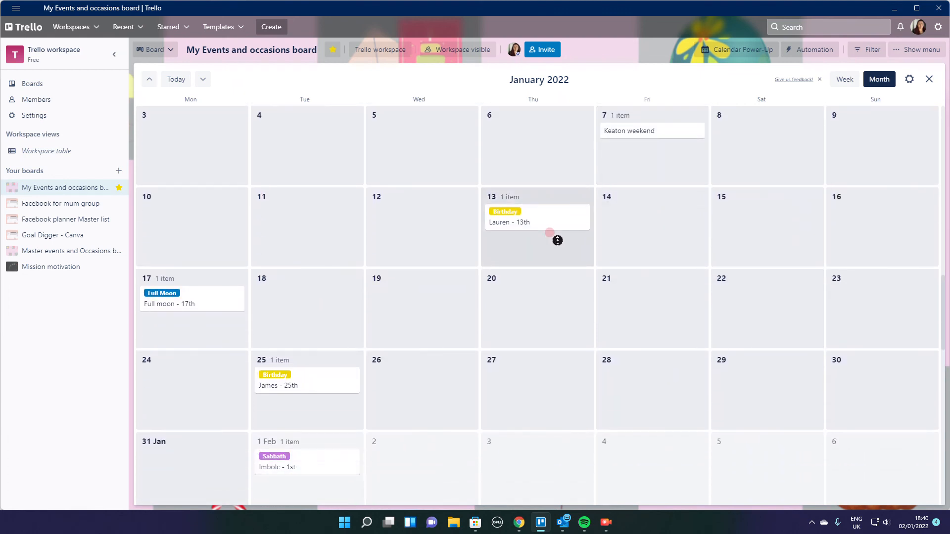
scroll(531, 239, down, 2)
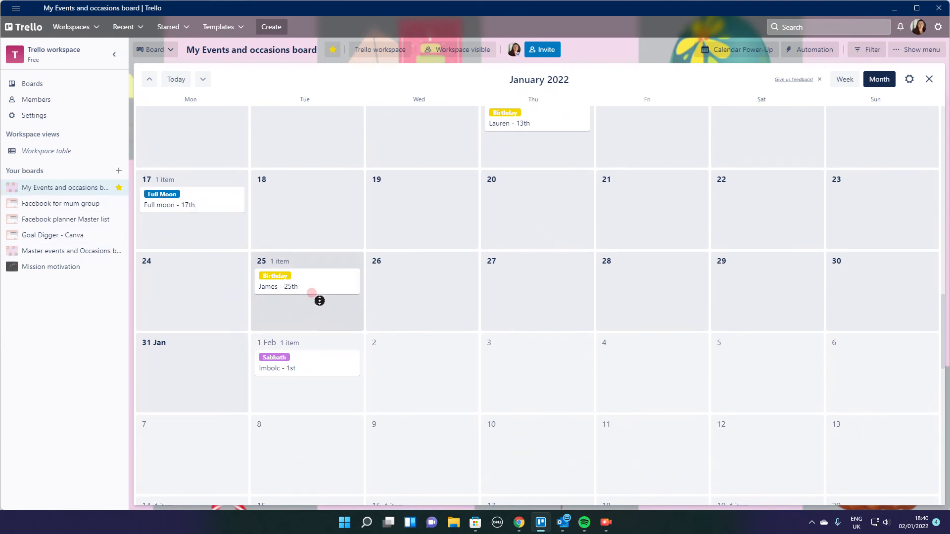
scroll(319, 301, down, 1)
scroll(303, 337, down, 1)
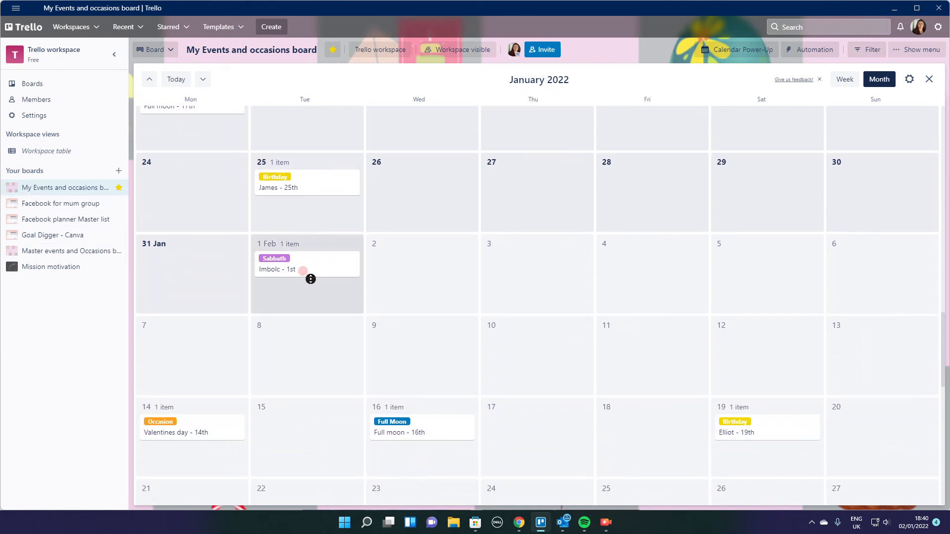
scroll(308, 290, down, 1)
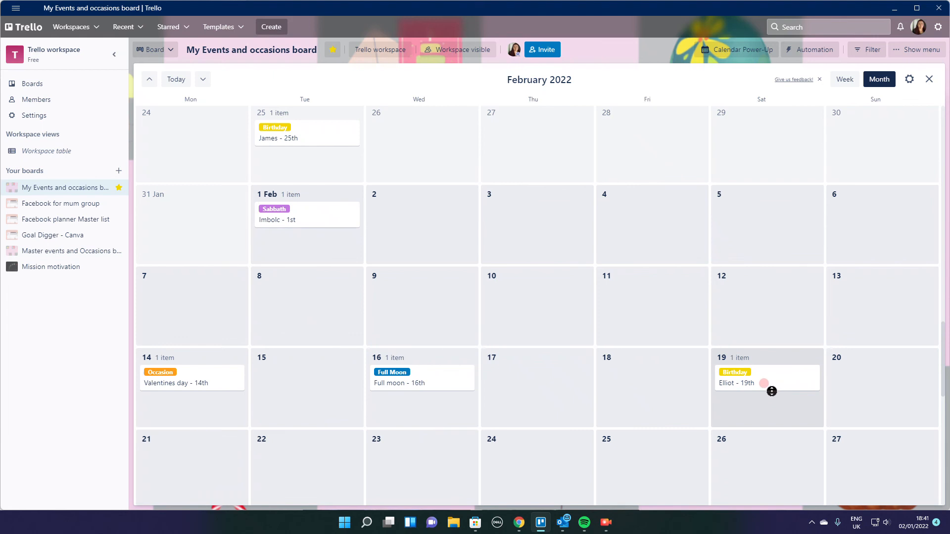
scroll(771, 392, down, 2)
scroll(766, 297, down, 6)
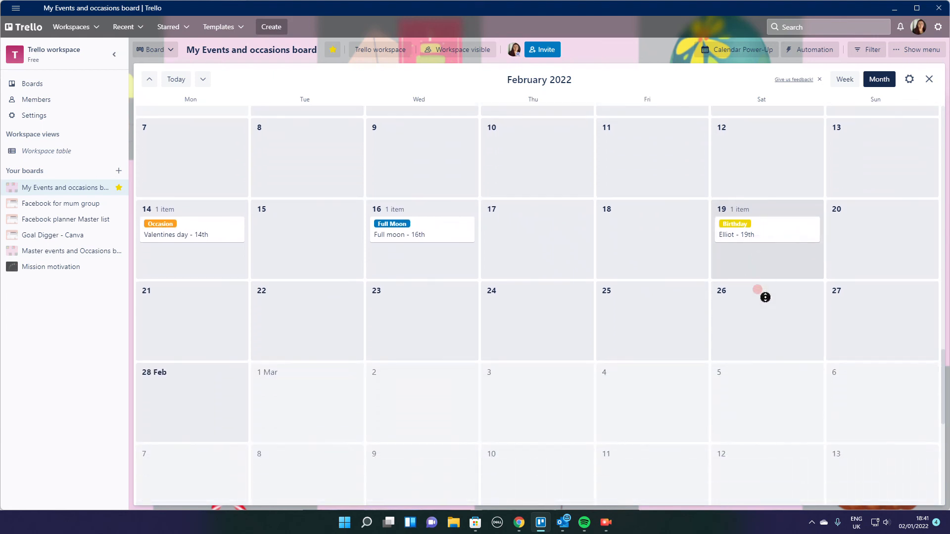
- Look through the March and April 2022 events in the calendar, and close the calendar
scroll(763, 301, down, 3)
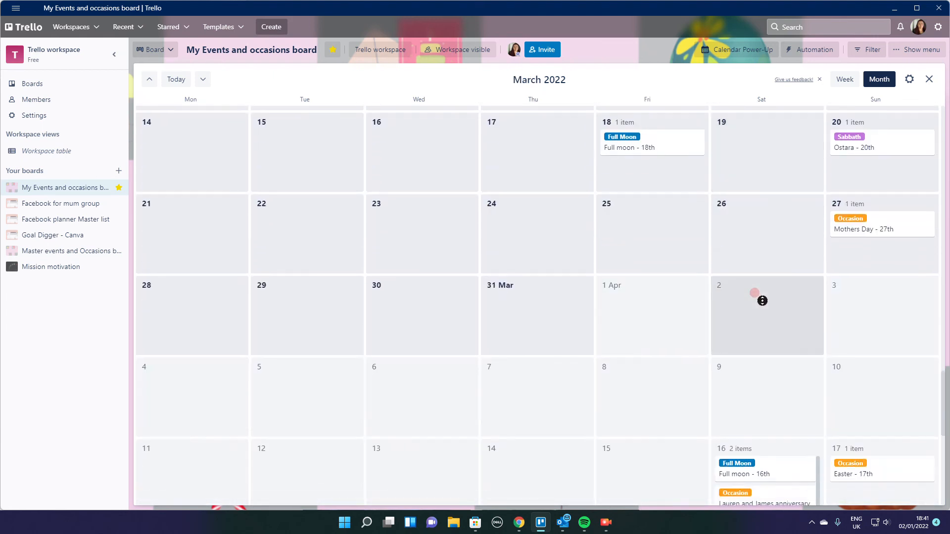
scroll(763, 301, up, 6)
scroll(762, 300, down, 5)
scroll(762, 301, down, 5)
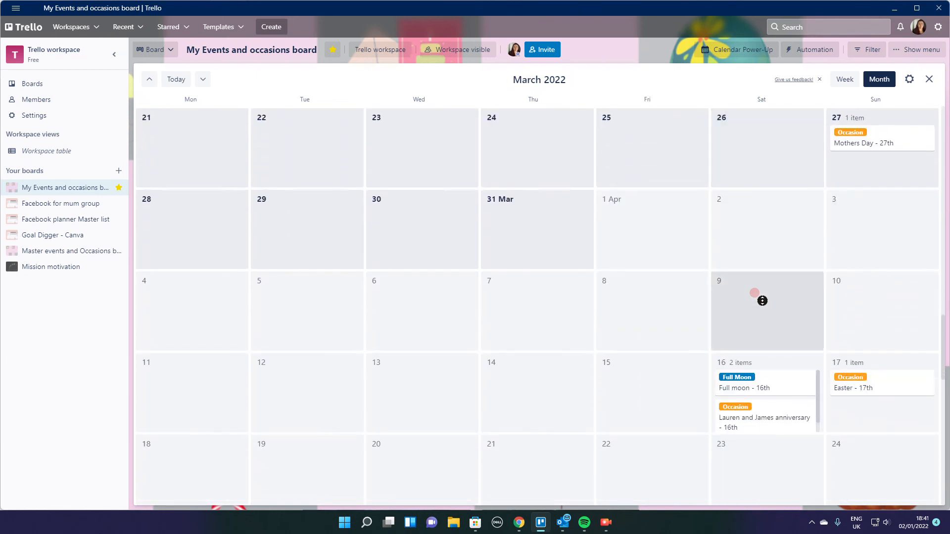
scroll(772, 433, up, 3)
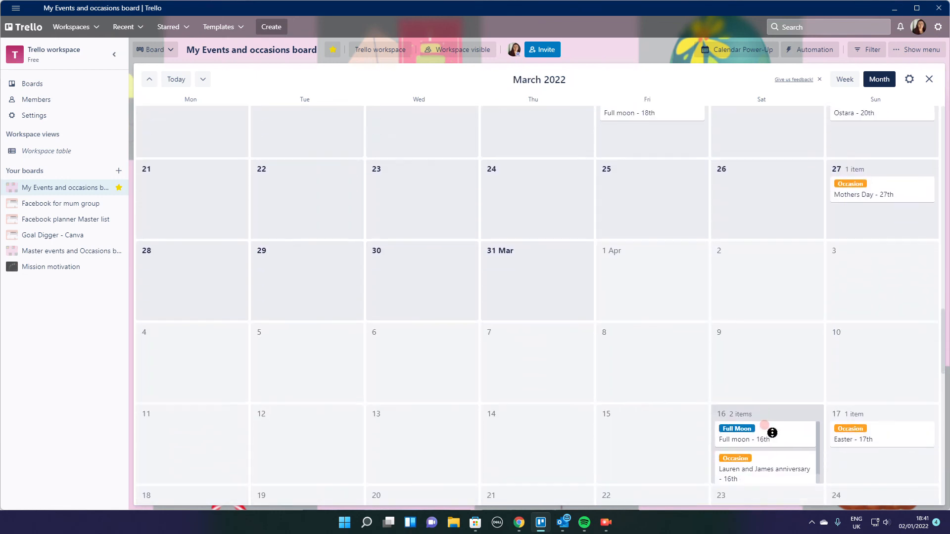
scroll(767, 431, down, 3)
scroll(592, 373, up, 17)
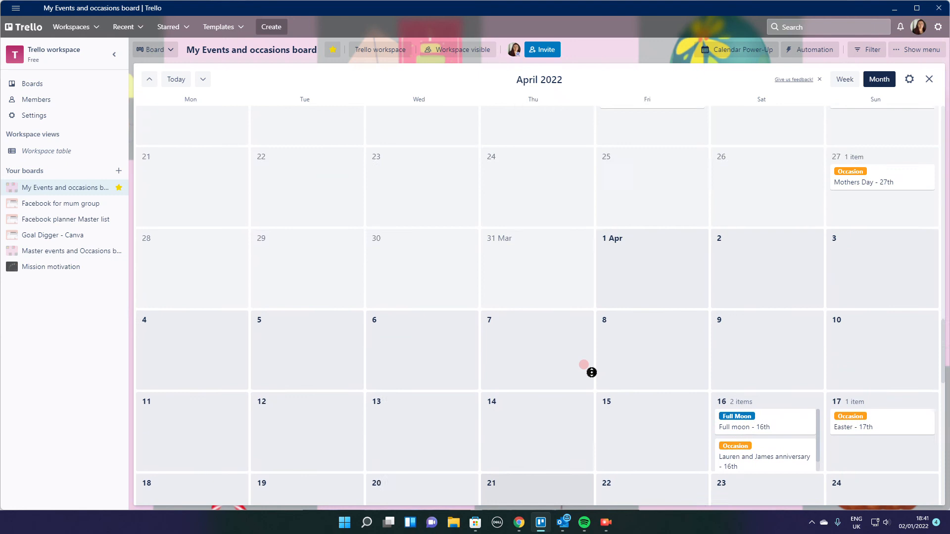
scroll(592, 373, up, 4)
scroll(592, 370, down, 5)
click(932, 81)
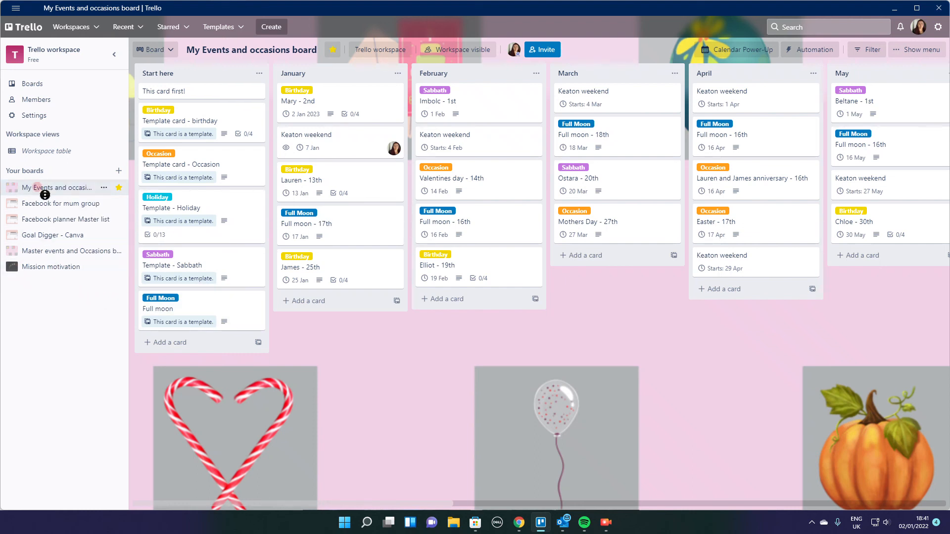
- Add a card titled "Template - Full moons" to the Start here list of the Master events and Occasions board
click(58, 249)
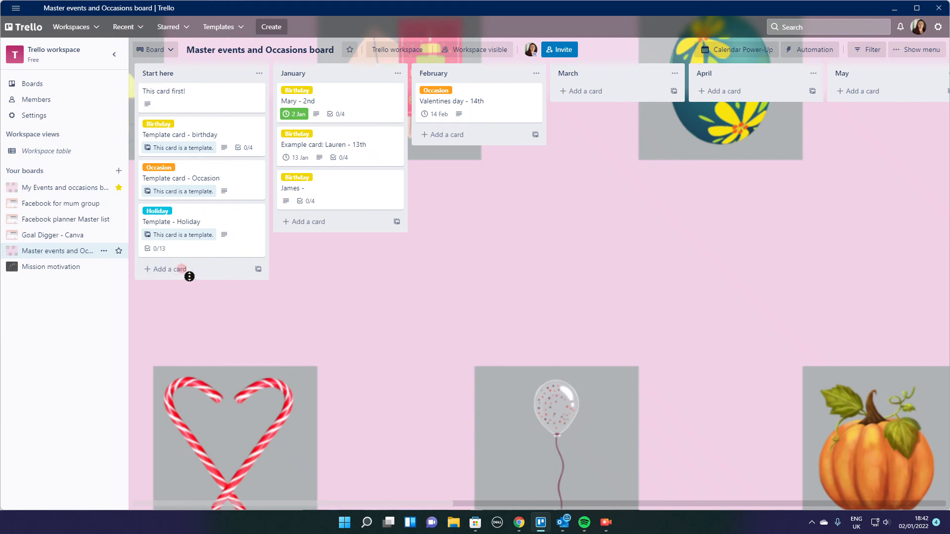
click(172, 270)
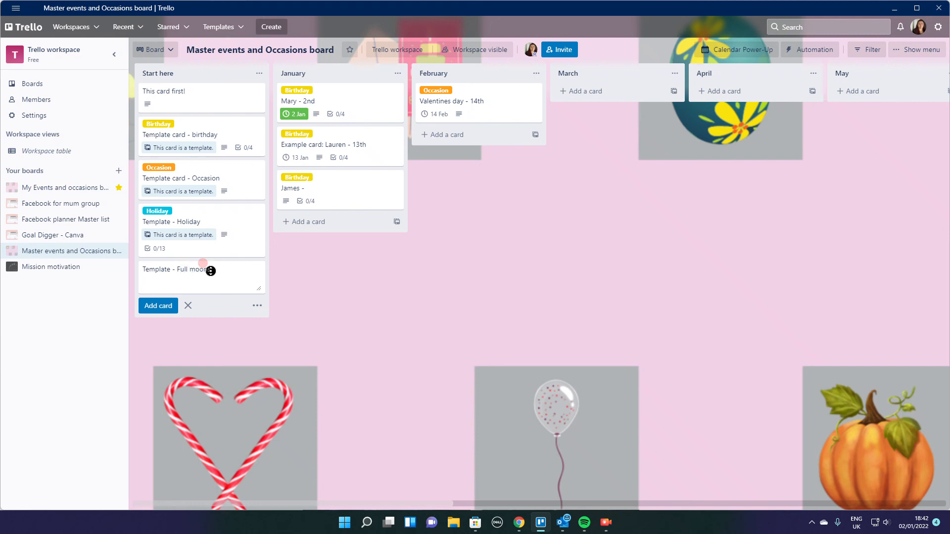
key(Return)
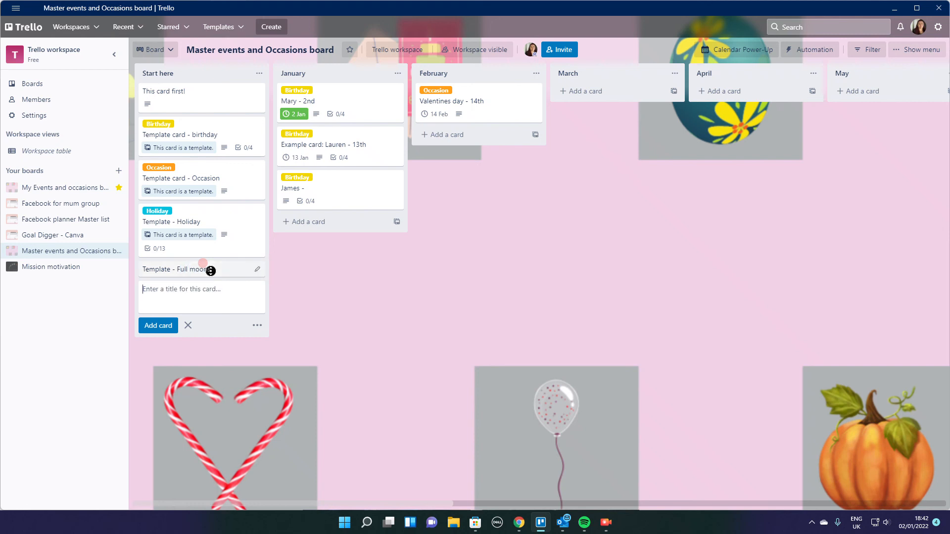
- Open the "Template - Full moons" card, apply the blue label to it and name that label "Full Moon"
click(211, 271)
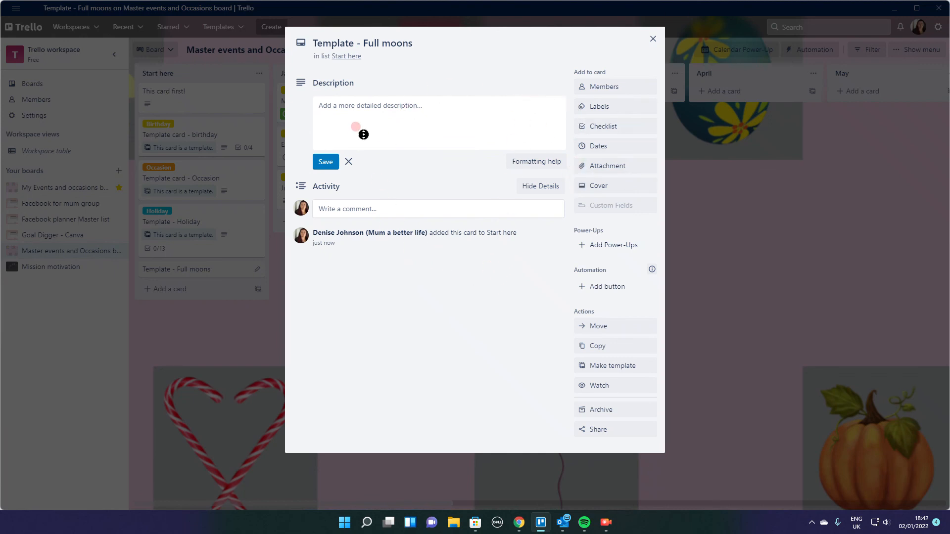
click(619, 125)
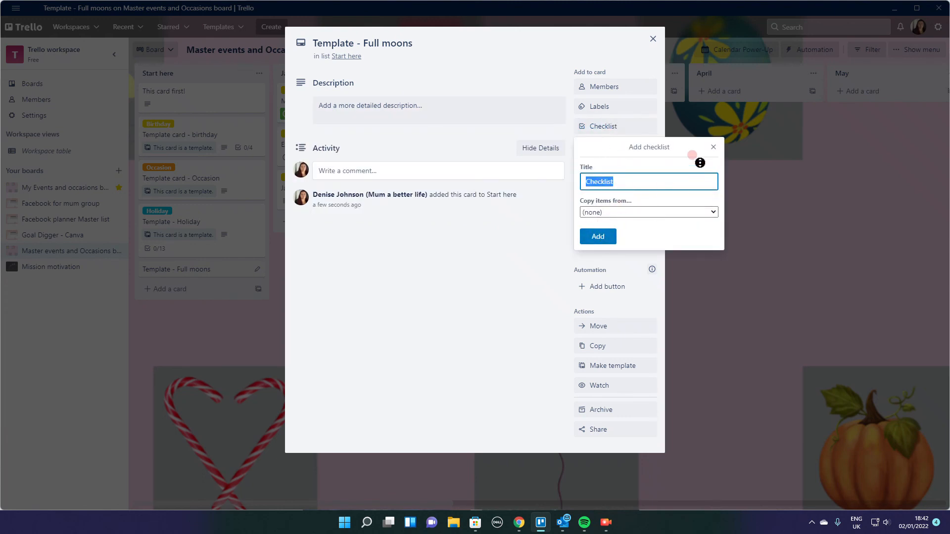
click(711, 148)
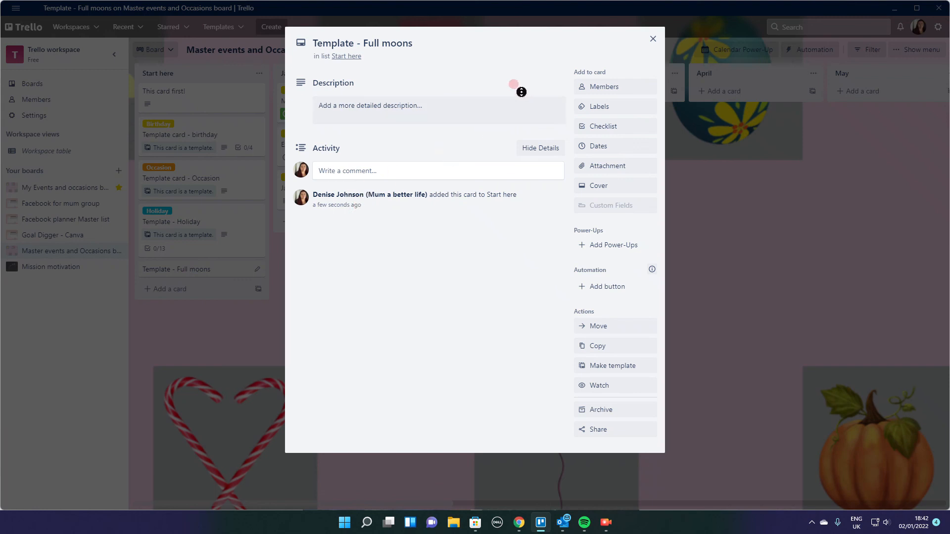
click(584, 106)
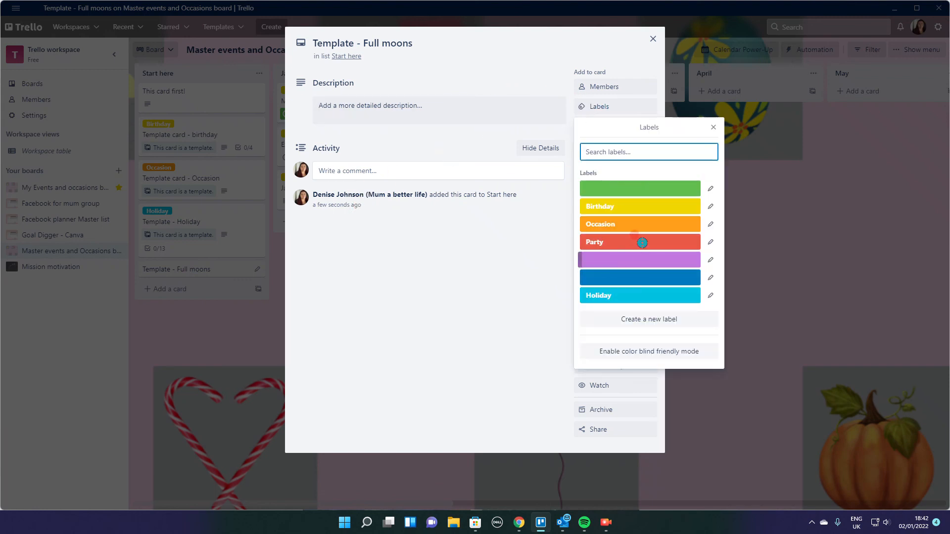
click(658, 277)
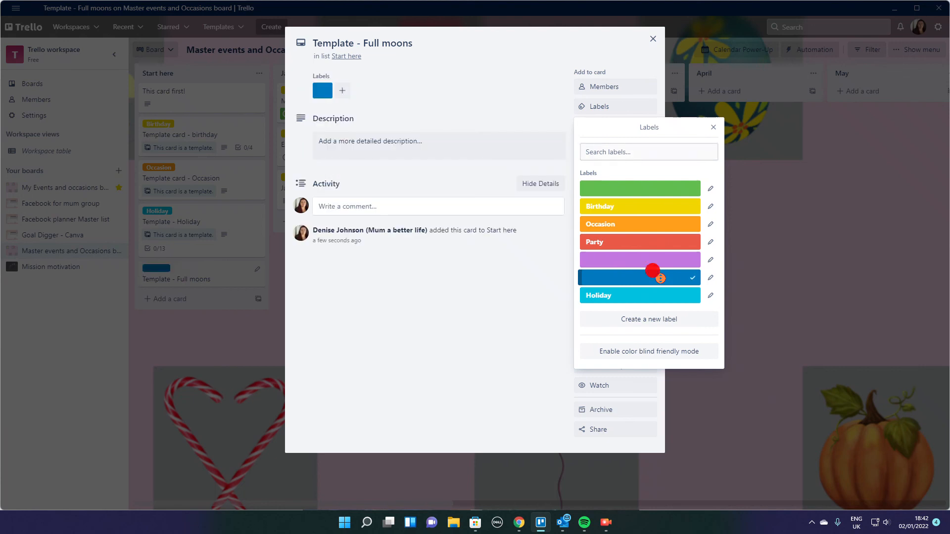
click(711, 278)
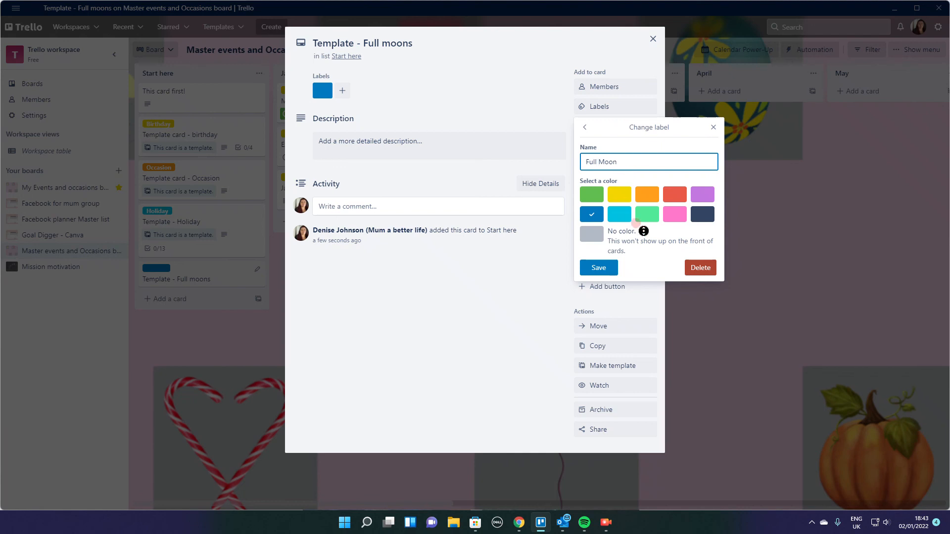
click(600, 267)
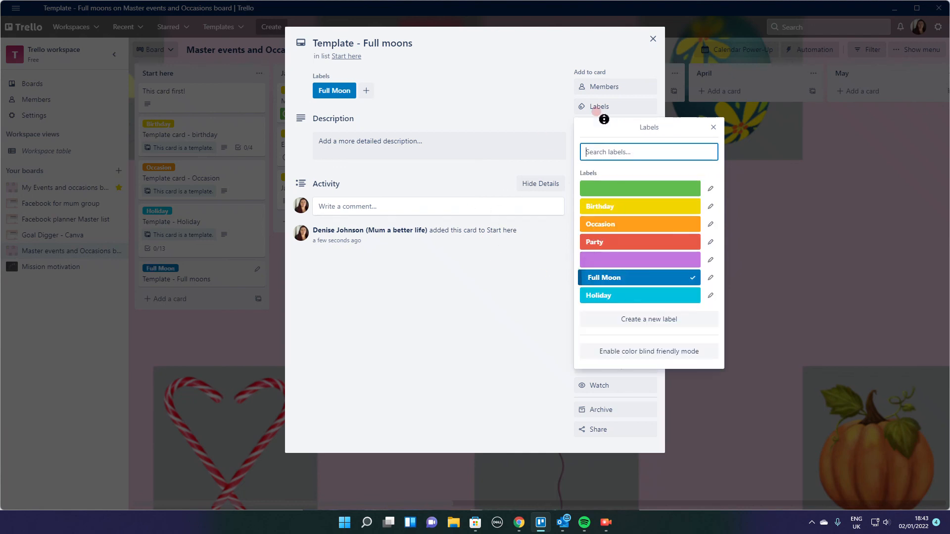
click(713, 128)
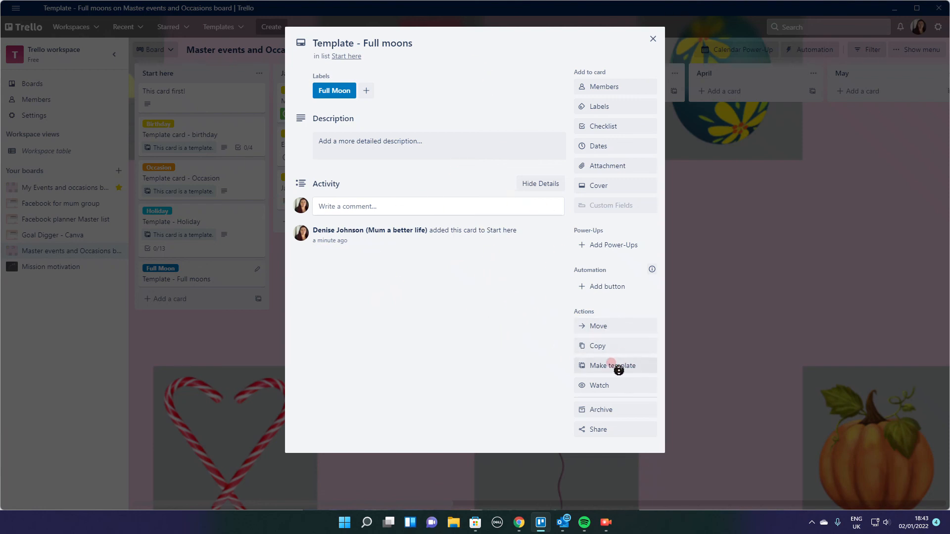
- Turn the "Template - Full moons" card into a template and hide it from the Start here list
click(597, 364)
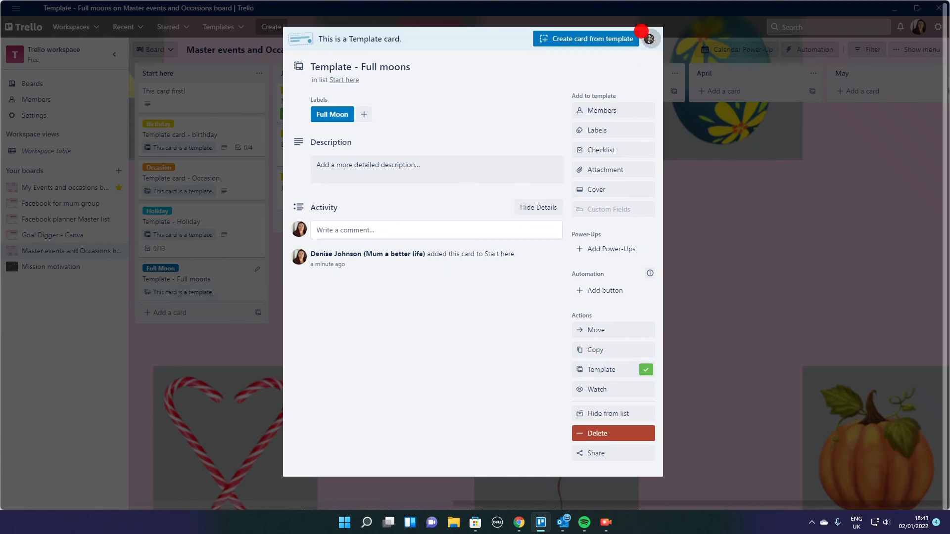
click(650, 39)
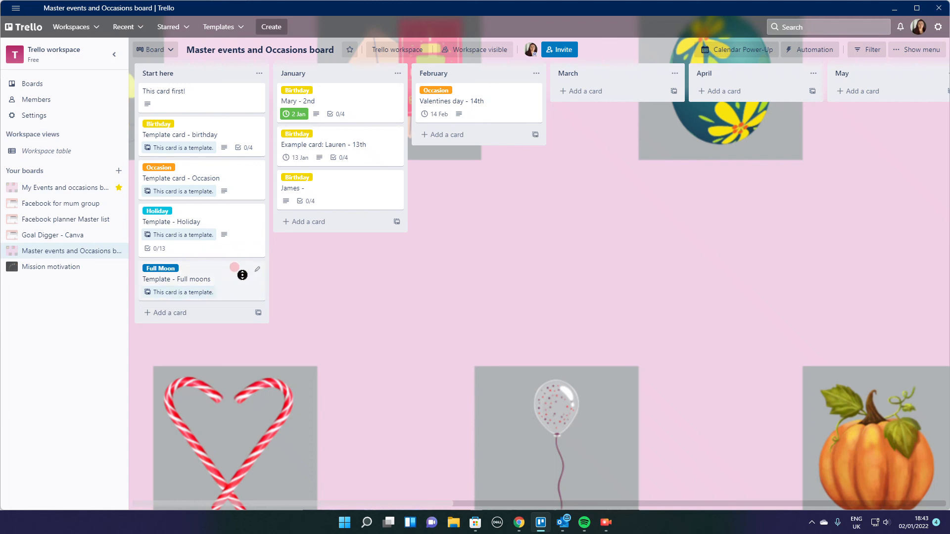
click(255, 270)
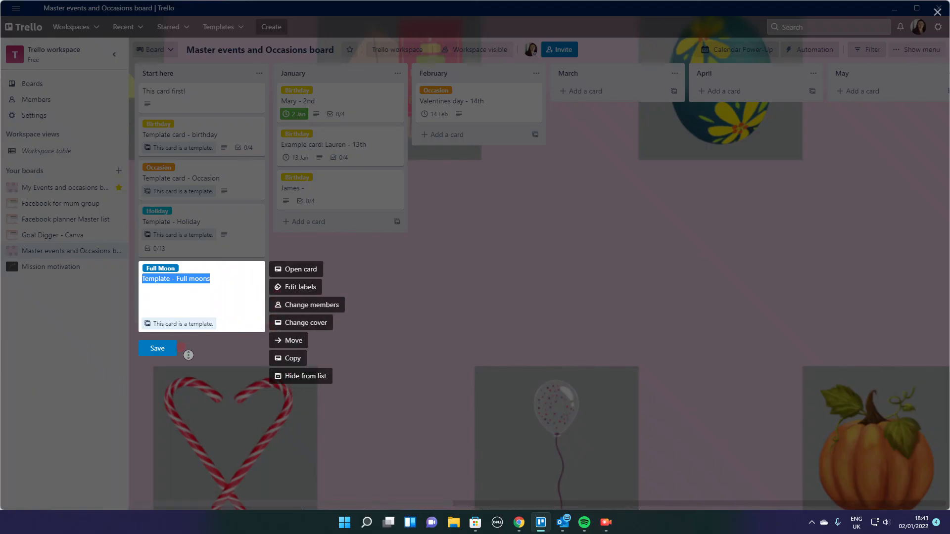
click(282, 377)
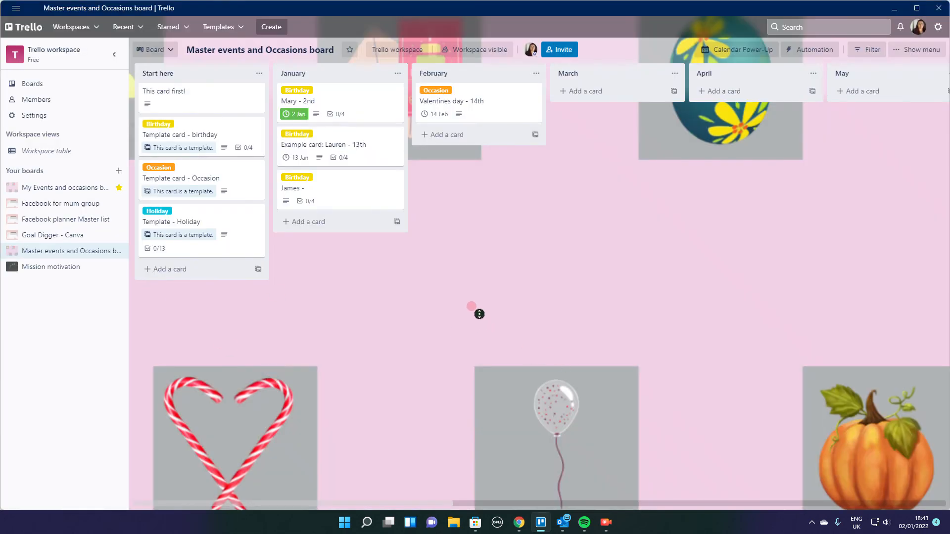
- Switch the due date of the first birthday card in January to incomplete and back to complete
click(295, 114)
click(294, 114)
- Move the due date of the first birthday card in January to 2 January 2023 and mark it incomplete
click(342, 99)
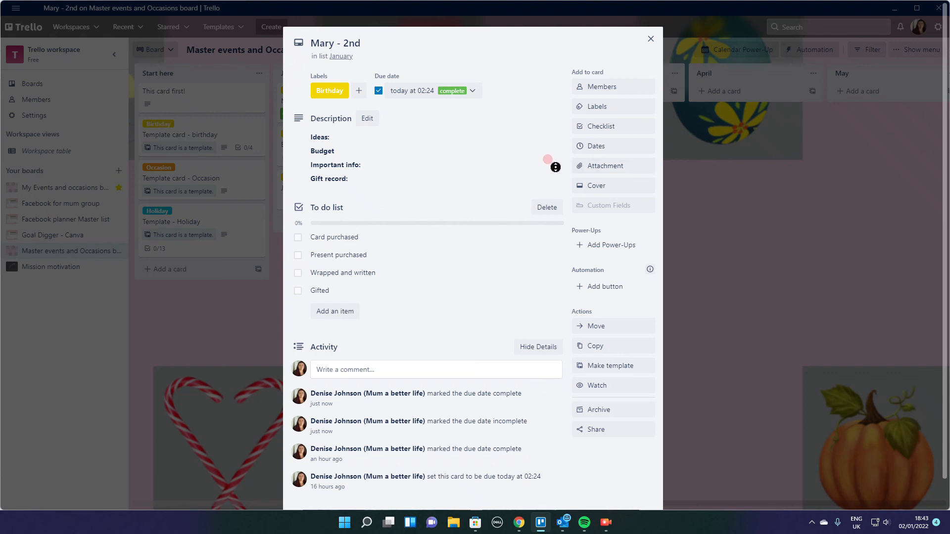
click(413, 91)
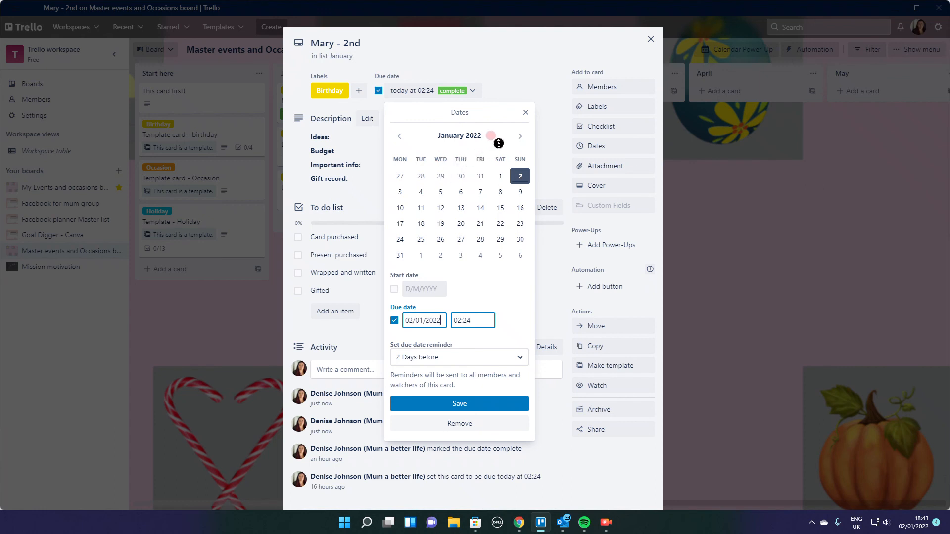
click(522, 134)
click(522, 135)
click(522, 135)
click(522, 134)
click(523, 135)
click(523, 134)
click(522, 134)
click(523, 134)
click(523, 135)
click(522, 134)
click(522, 134)
click(523, 134)
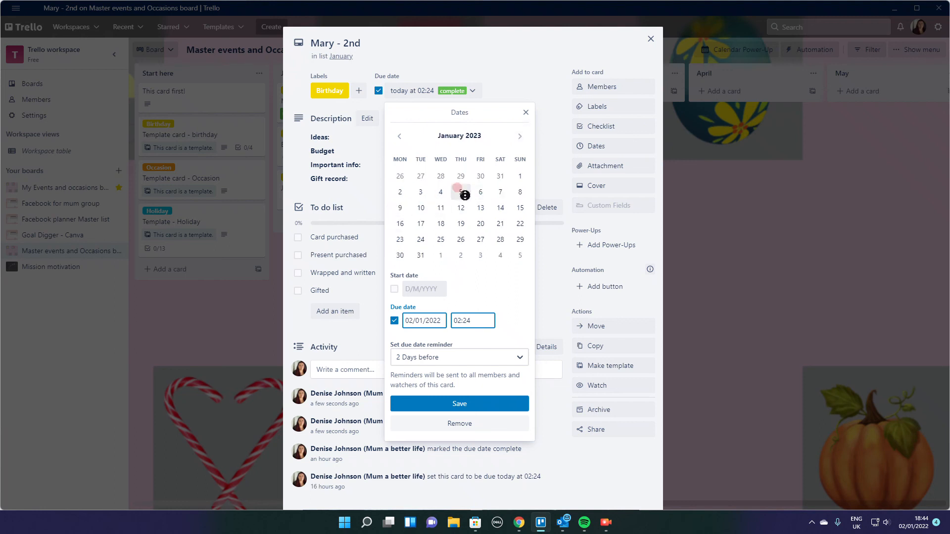
click(397, 192)
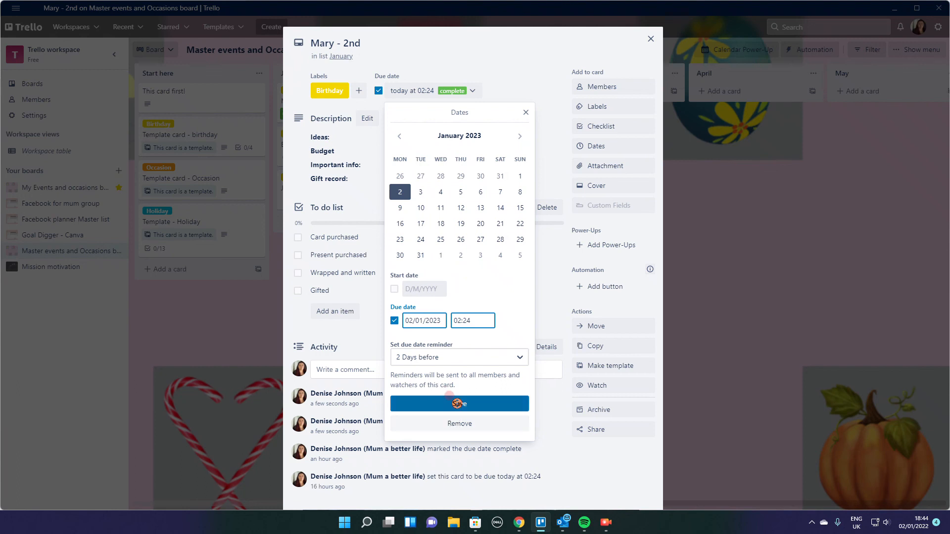
click(459, 404)
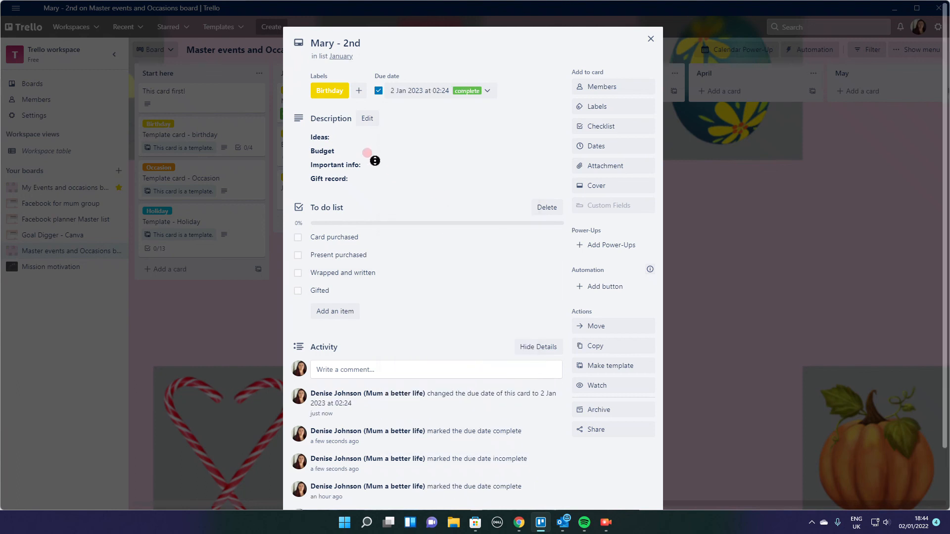
click(650, 39)
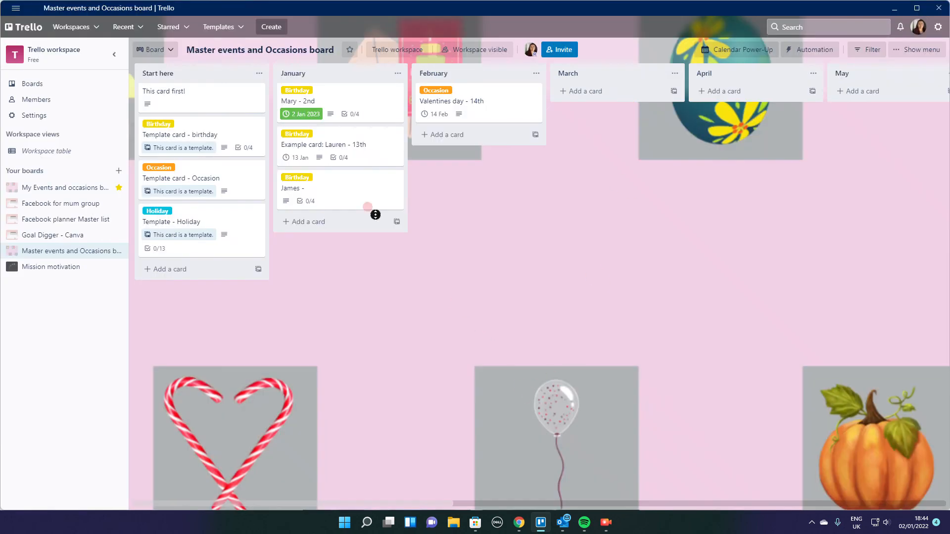
click(300, 114)
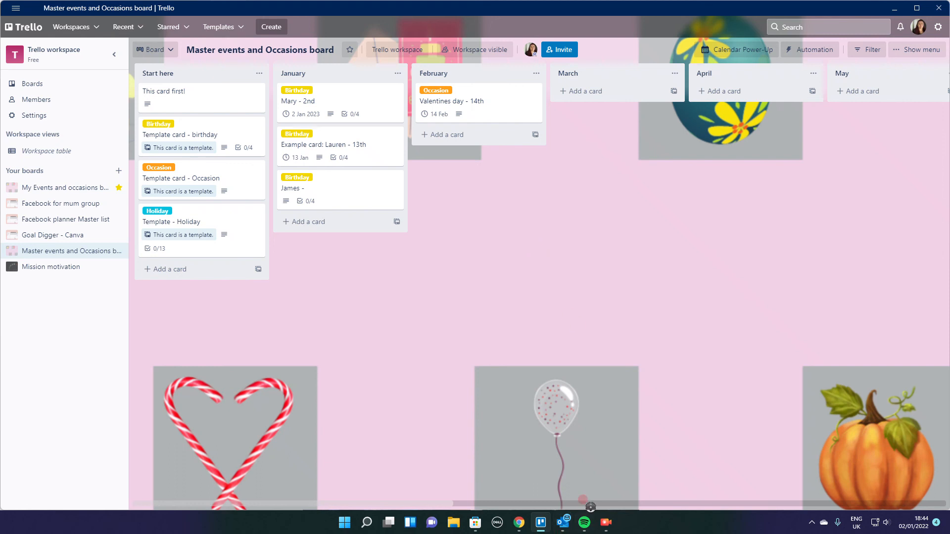
click(606, 522)
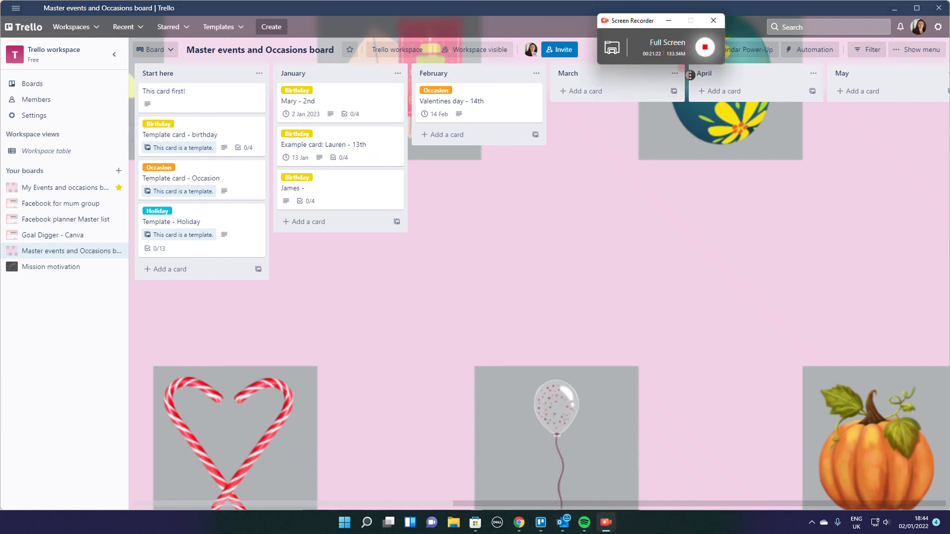